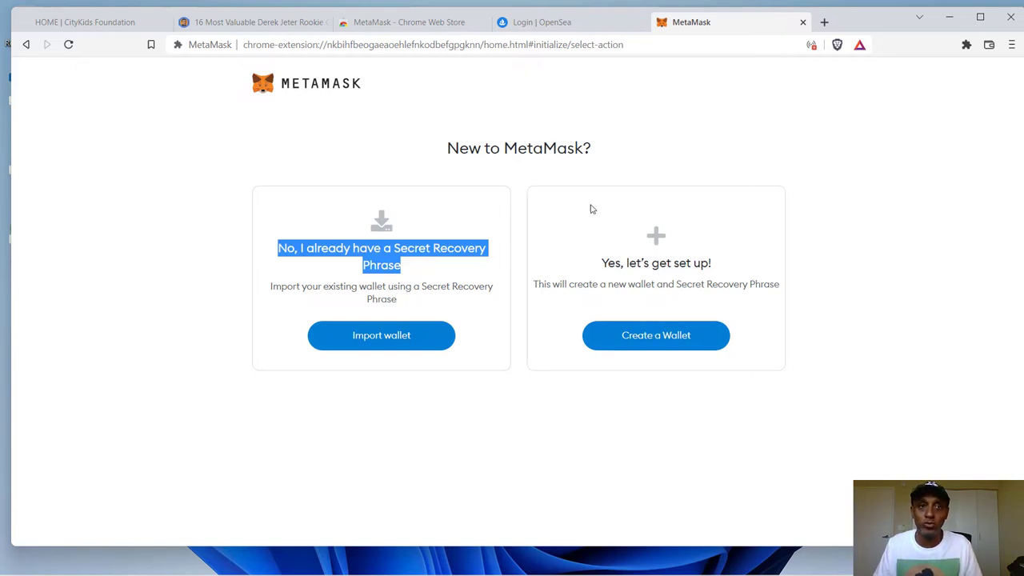
- Create a new MetaMask wallet, agreeing to usage data collection and the Terms of Use and setting the wallet password
{"action": "left_click", "coordinate": [684, 340]}
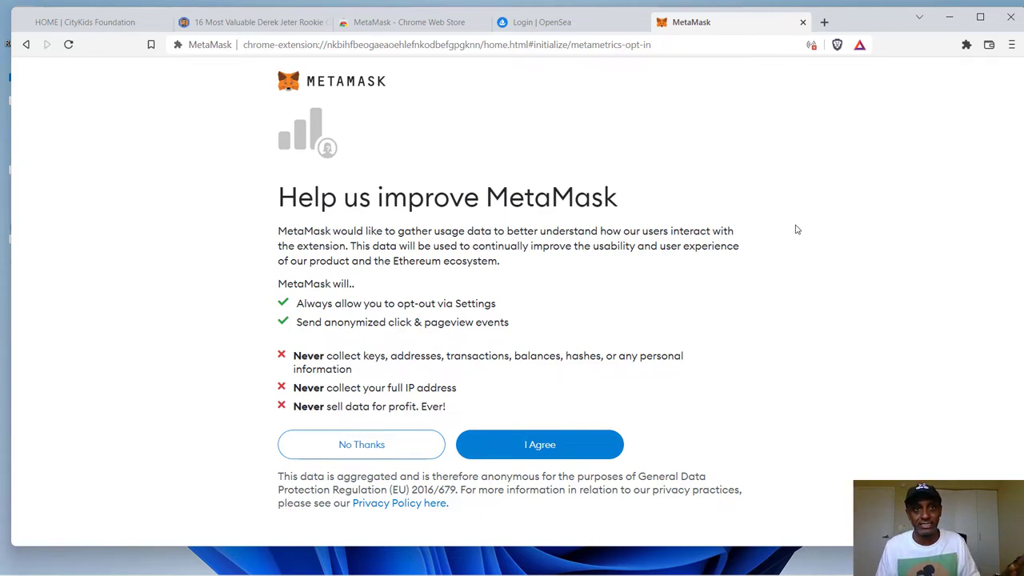
{"action": "left_click", "coordinate": [538, 446]}
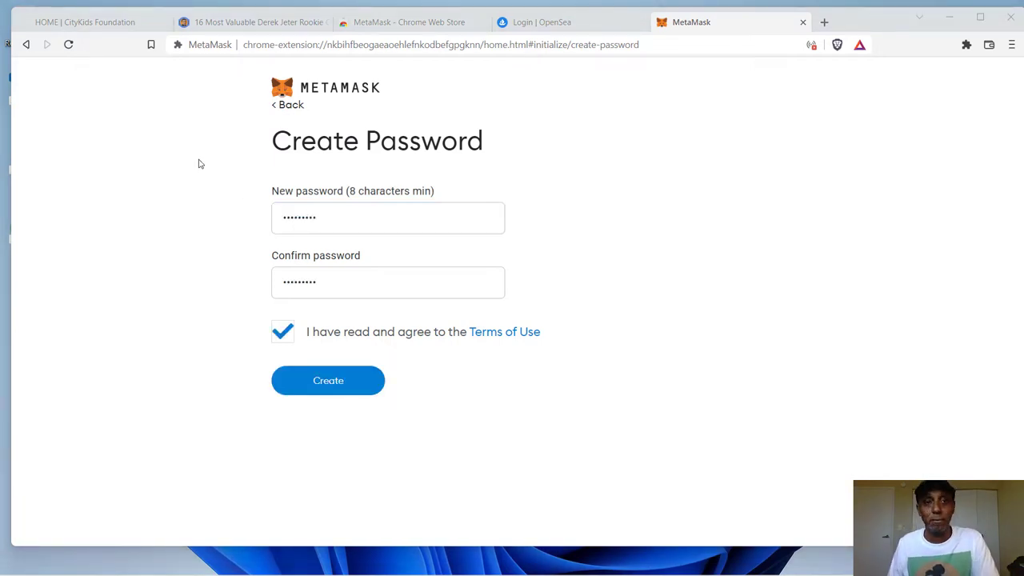
{"action": "left_click", "coordinate": [322, 382]}
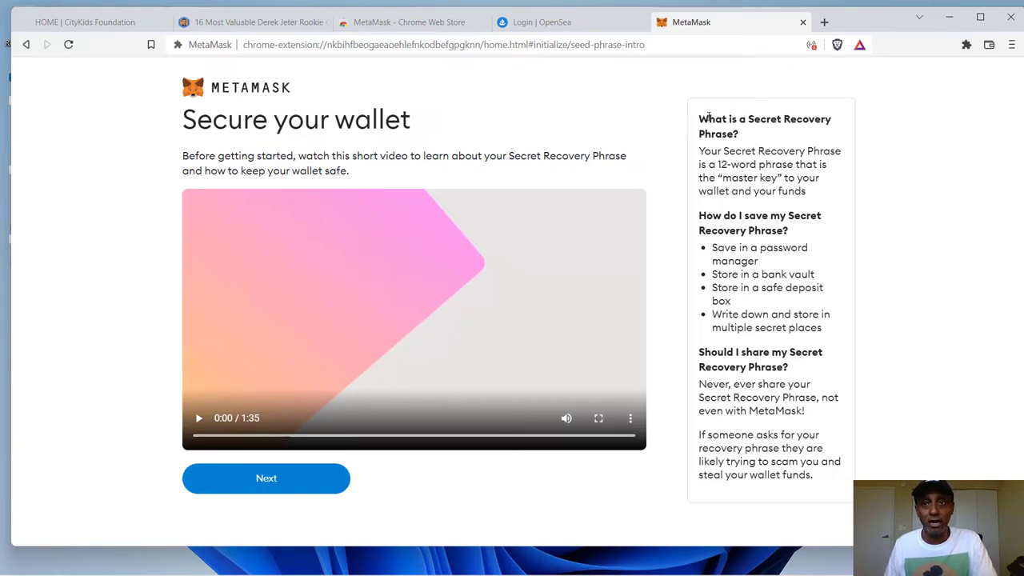
- Review the explanation of the Secret Recovery Phrase and the suggested ways to store it
{"action": "left_click_drag", "start_coordinate": [708, 118], "coordinate": [747, 215]}
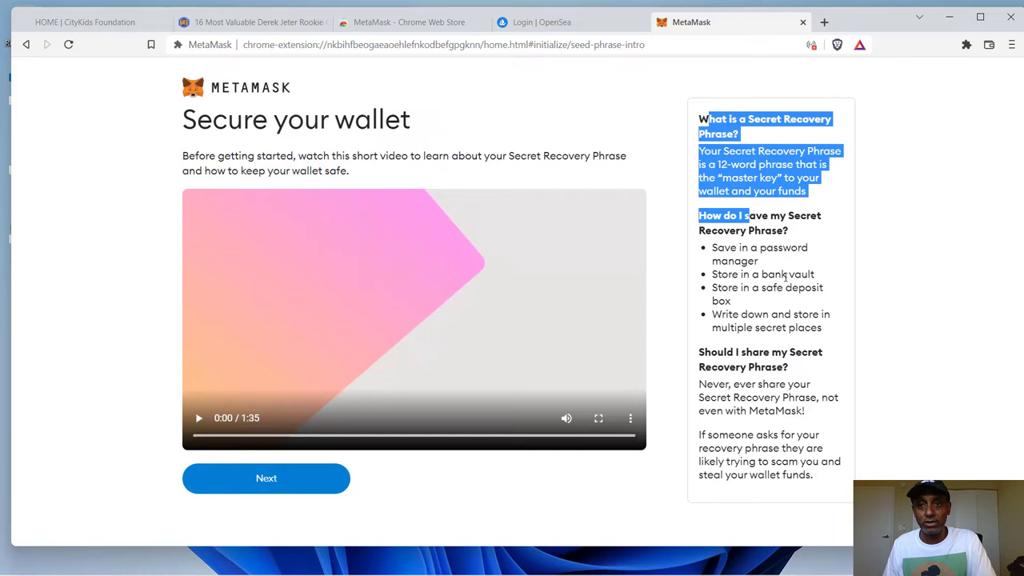
{"action": "left_click_drag", "start_coordinate": [725, 274], "coordinate": [817, 277]}
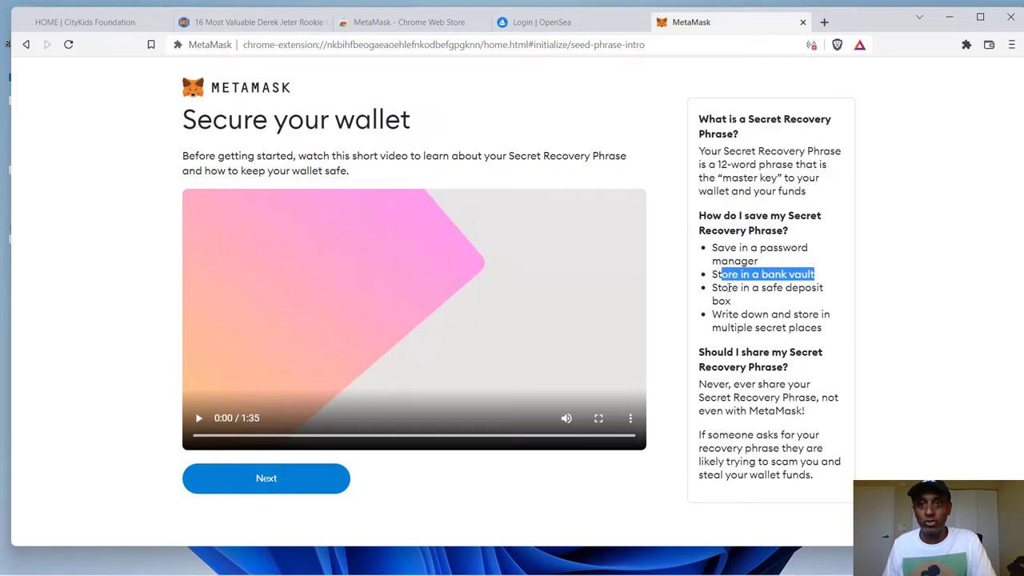
{"action": "left_click_drag", "start_coordinate": [727, 288], "coordinate": [824, 299]}
{"action": "left_click_drag", "start_coordinate": [721, 315], "coordinate": [831, 329]}
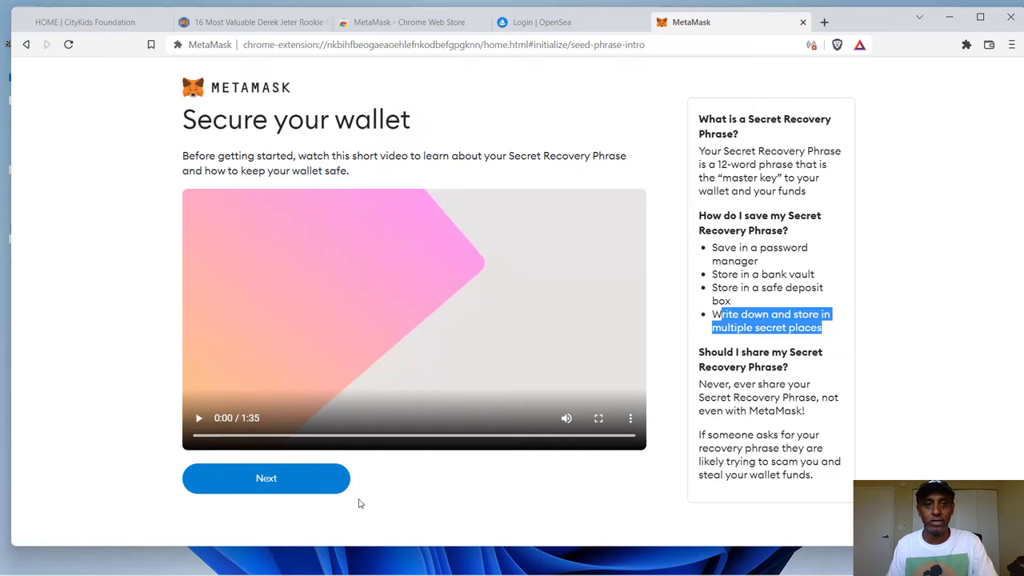
- Continue past the wallet security introduction and finish the MetaMask setup to reach the account overview
{"action": "left_click", "coordinate": [289, 491]}
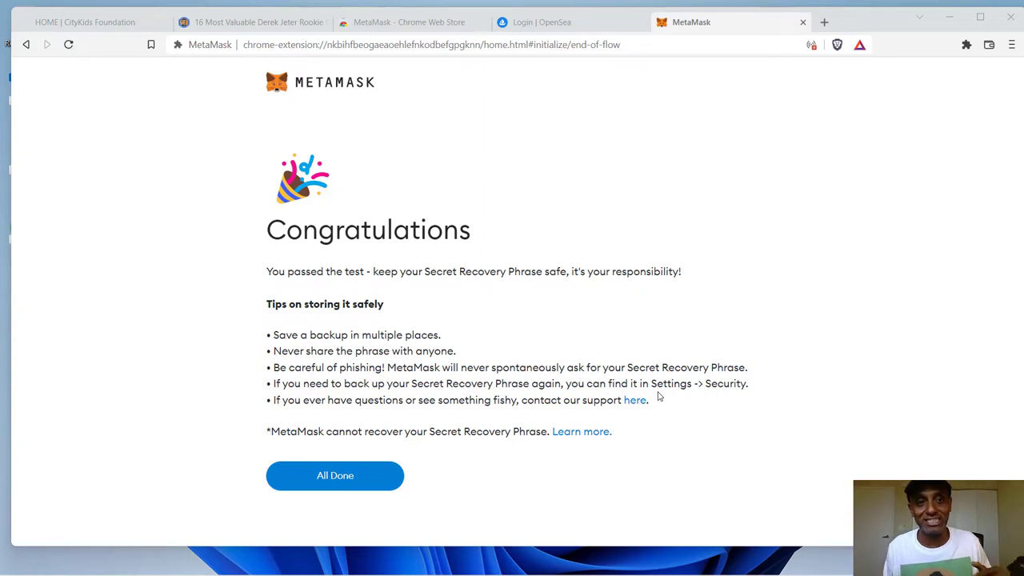
{"action": "left_click", "coordinate": [348, 482]}
{"action": "left_click", "coordinate": [348, 481]}
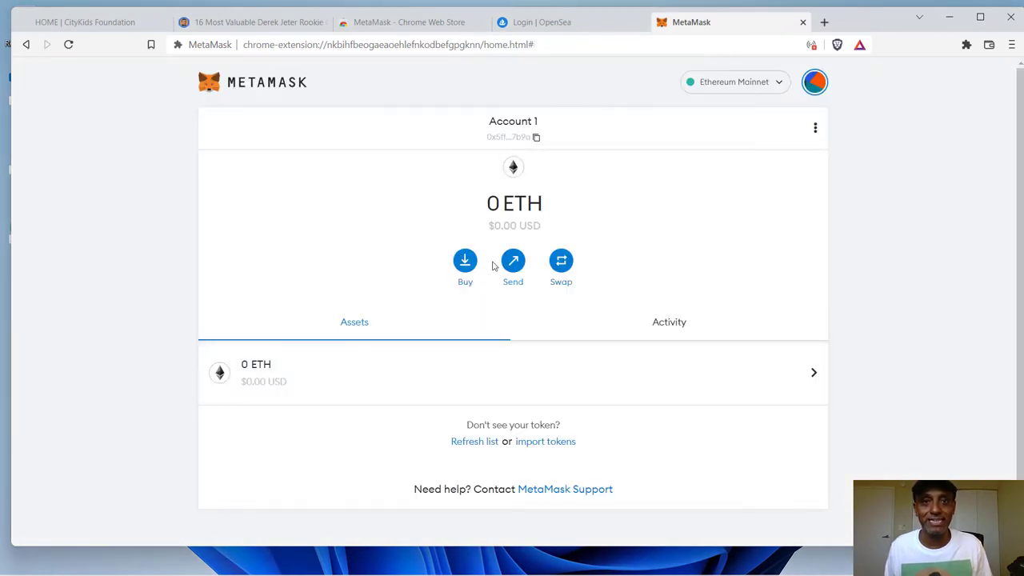
- Rename Account 1 to CityKids in the MetaMask account details, and close the details
{"action": "left_click", "coordinate": [816, 128]}
{"action": "left_click", "coordinate": [793, 194]}
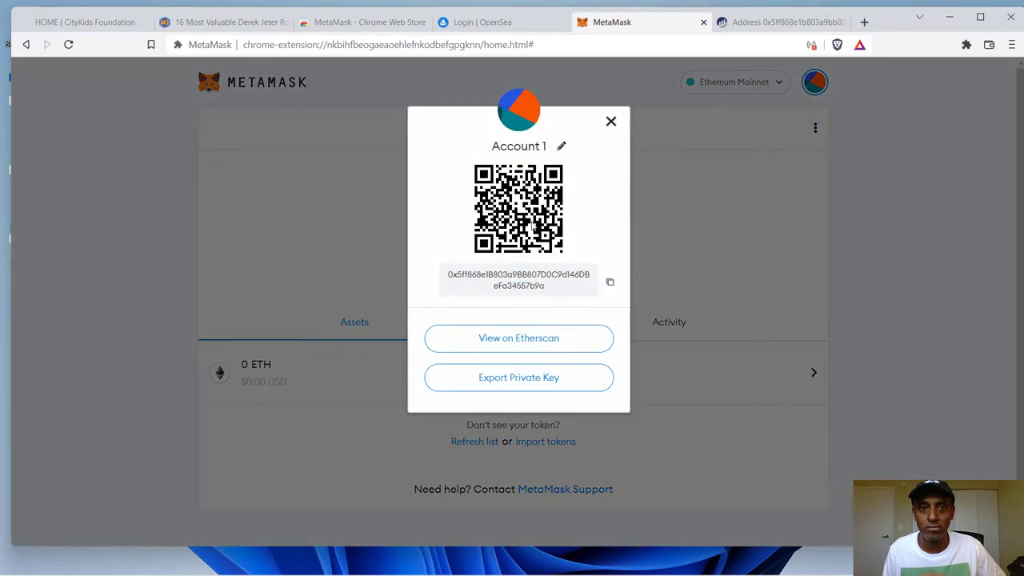
{"action": "left_click", "coordinate": [561, 146]}
{"action": "left_click_drag", "start_coordinate": [545, 149], "coordinate": [436, 111]}
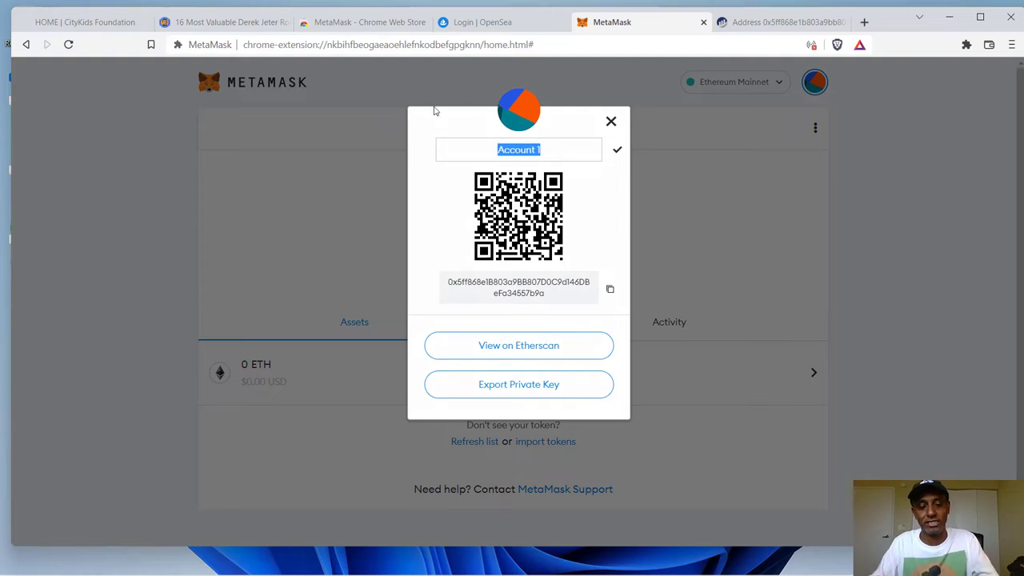
{"action": "type", "text": "City"}
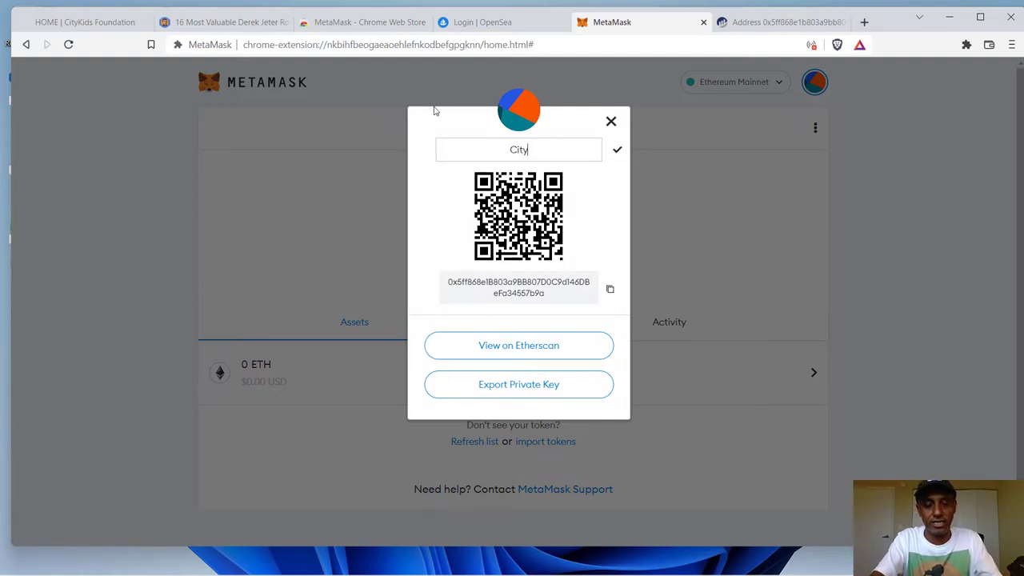
{"action": "type", "text": "Kids"}
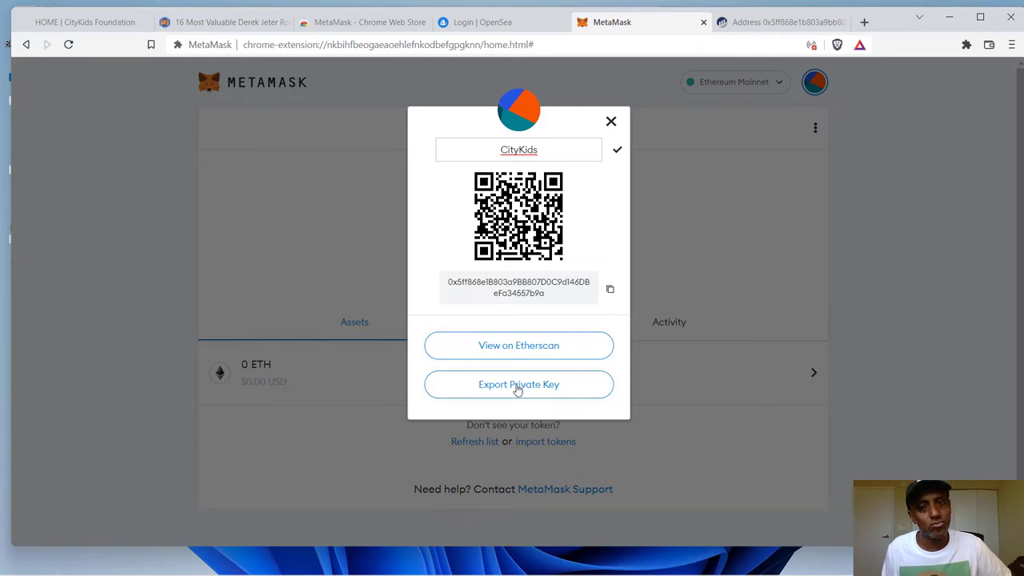
{"action": "left_click", "coordinate": [617, 152]}
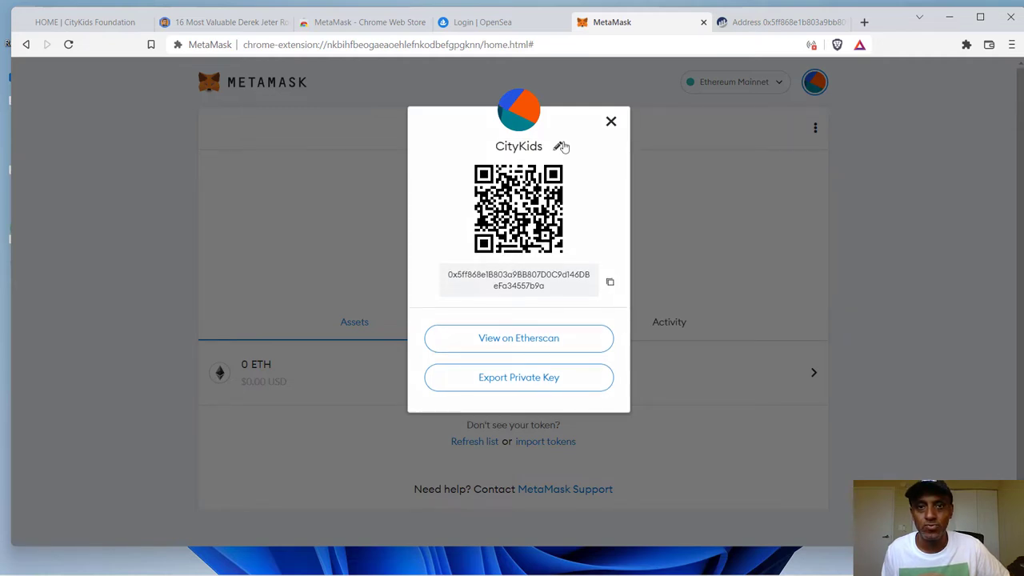
{"action": "left_click", "coordinate": [611, 122]}
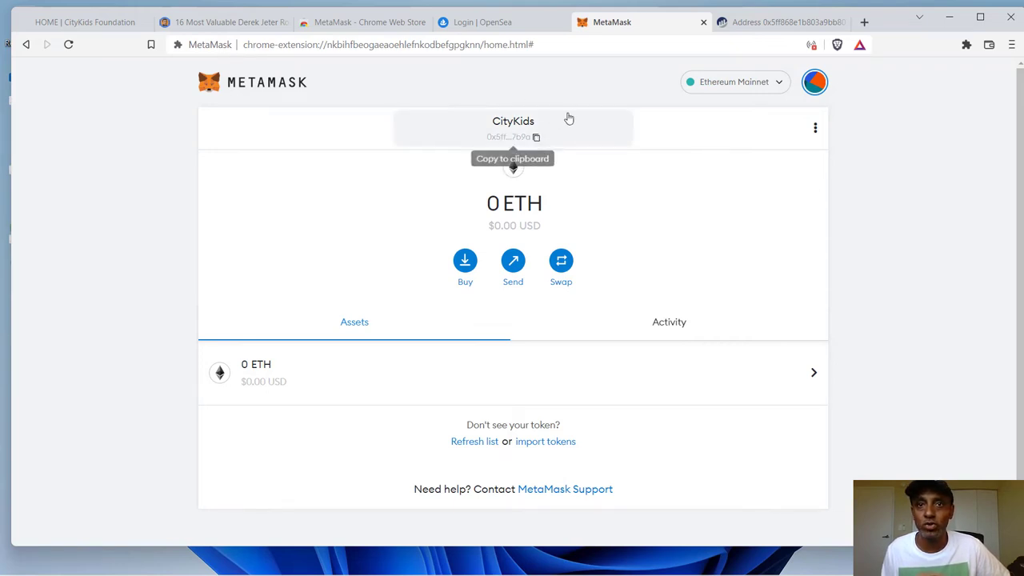
- Switch to the open OpenSea login page, request creating an item, and try to connect with MetaMask
{"action": "left_click", "coordinate": [483, 23]}
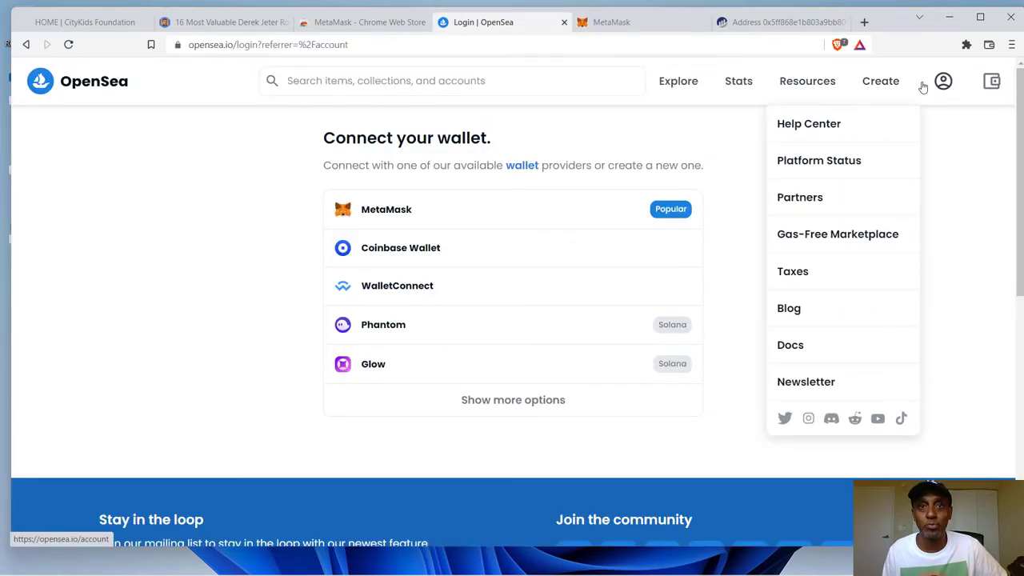
{"action": "mouse_move", "coordinate": [926, 87]}
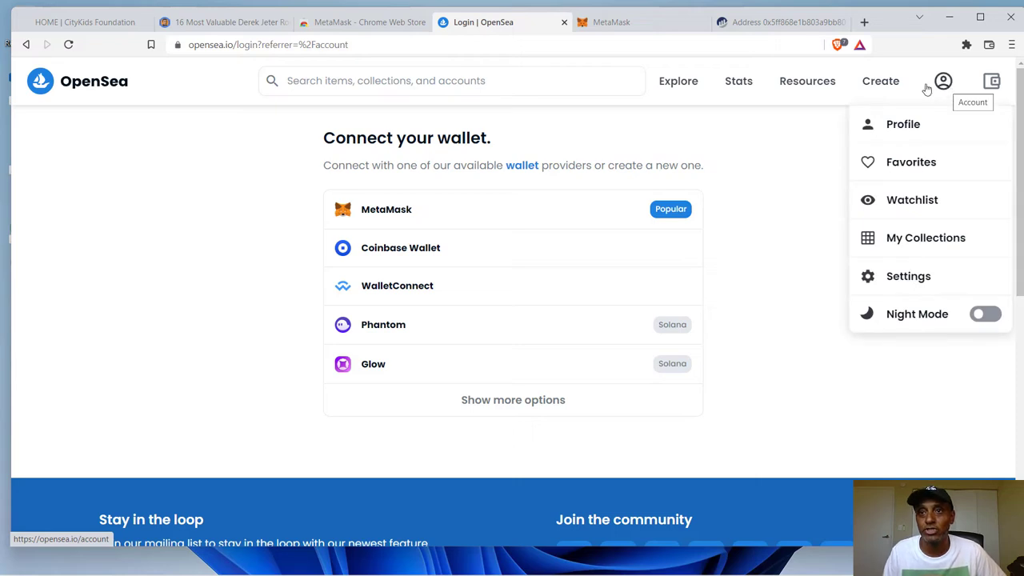
{"action": "left_click", "coordinate": [887, 84]}
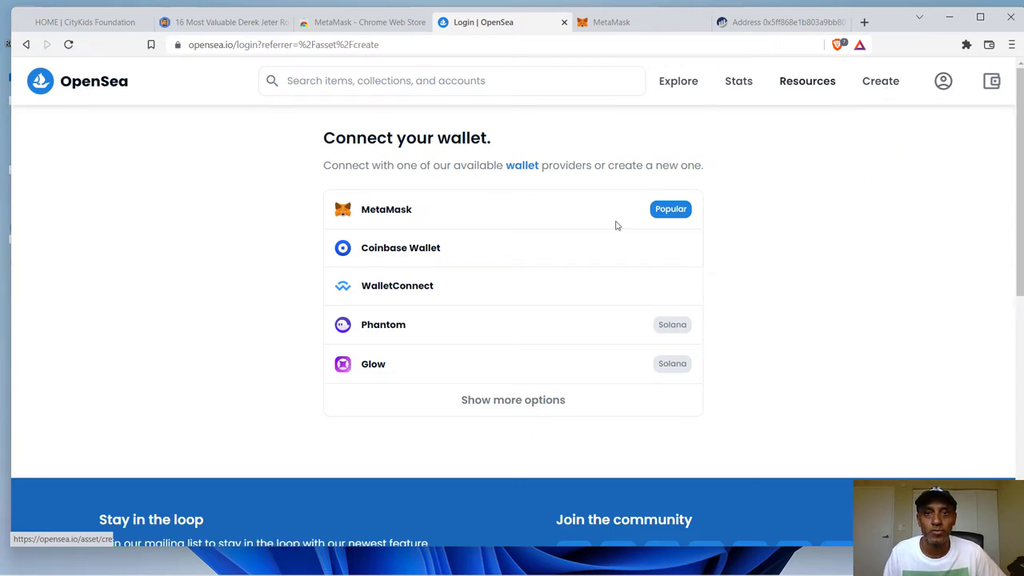
{"action": "left_click", "coordinate": [456, 212]}
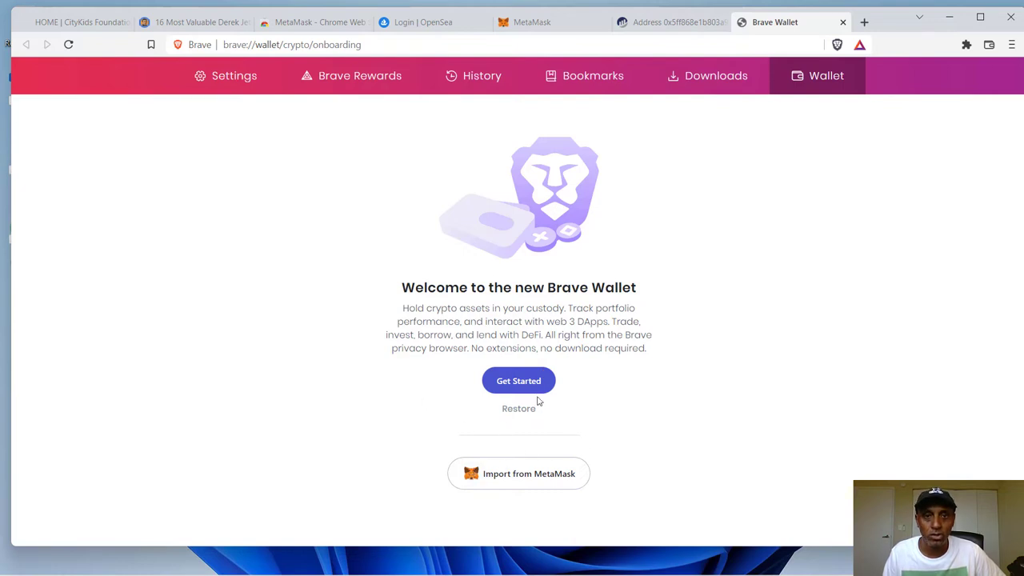
- Import the MetaMask accounts into Brave Wallet by entering the MetaMask password and using the same password for both wallets
{"action": "left_click", "coordinate": [507, 478]}
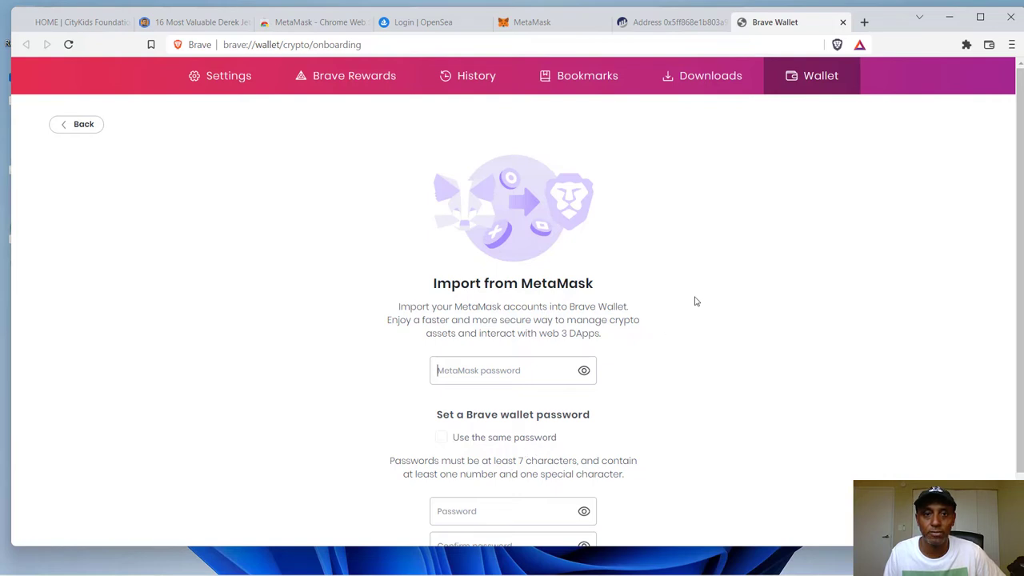
{"action": "scroll", "coordinate": [696, 300], "scroll_direction": "down", "scroll_amount": 1}
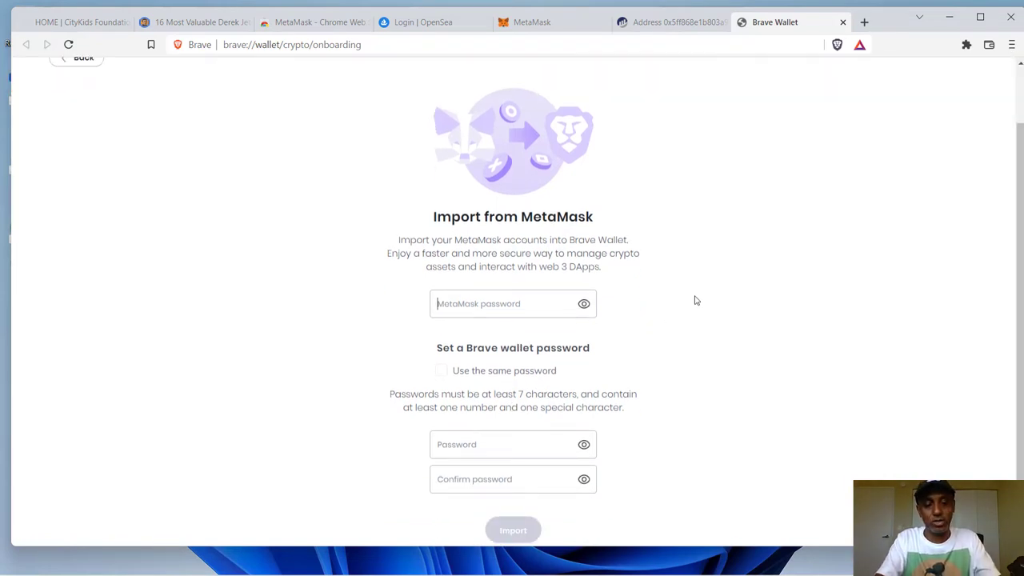
{"action": "type", "text": "•"}
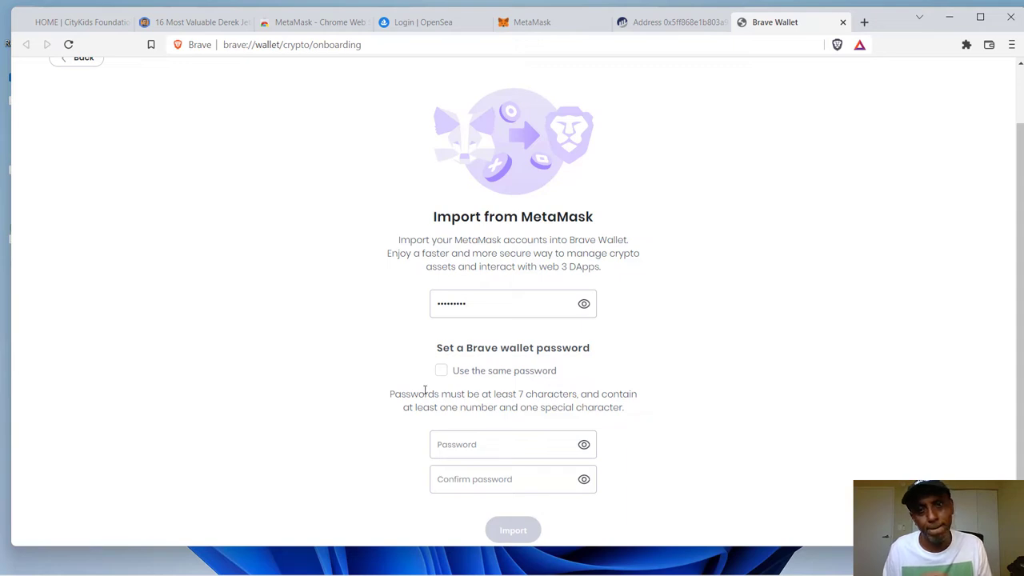
{"action": "left_click", "coordinate": [441, 370]}
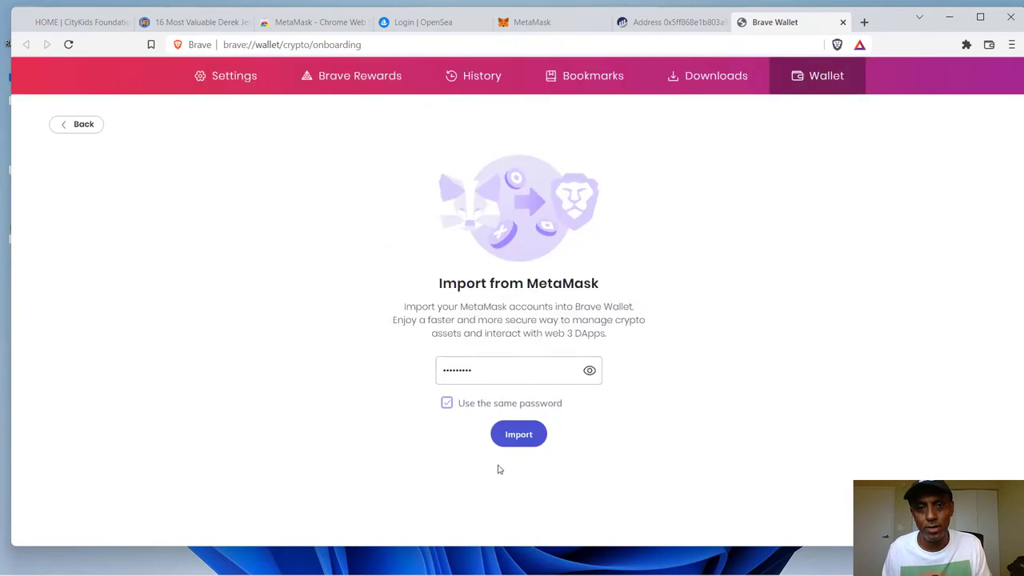
{"action": "left_click", "coordinate": [517, 439]}
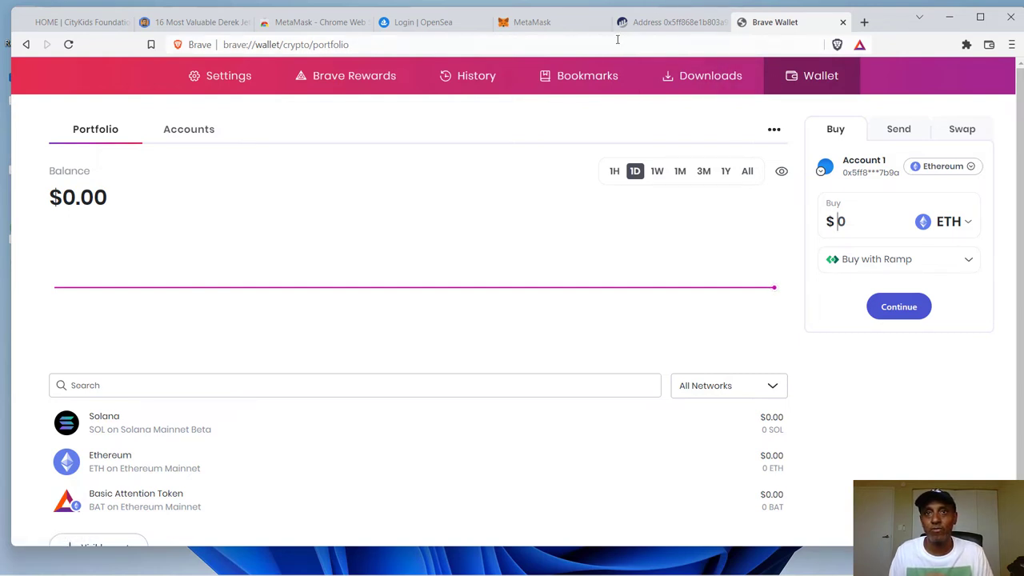
- Open opensea.io in a new browser tab
{"action": "left_click", "coordinate": [865, 22]}
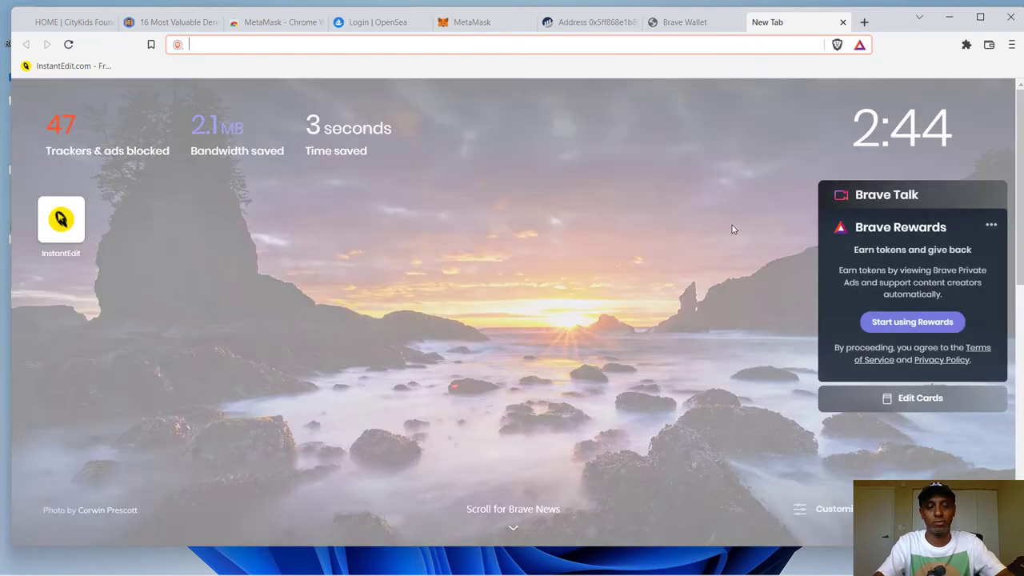
{"action": "type", "text": "op"}
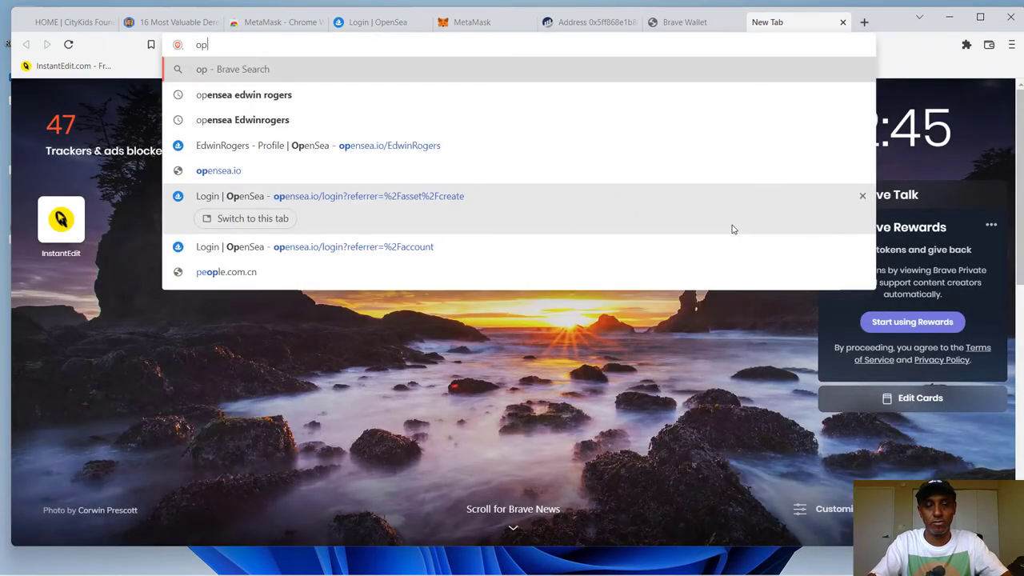
{"action": "type", "text": "ensea"}
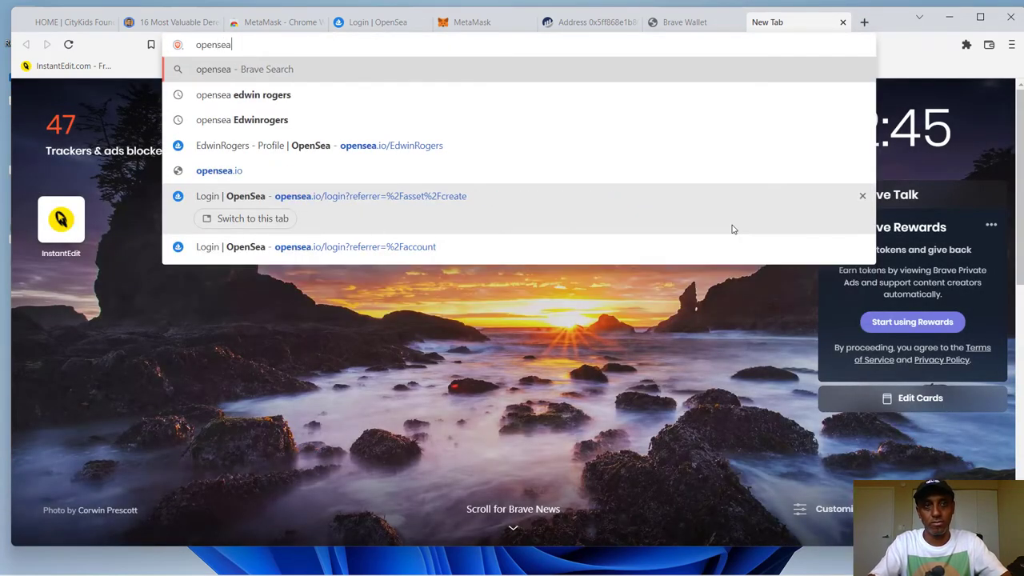
{"action": "type", "text": ".com"}
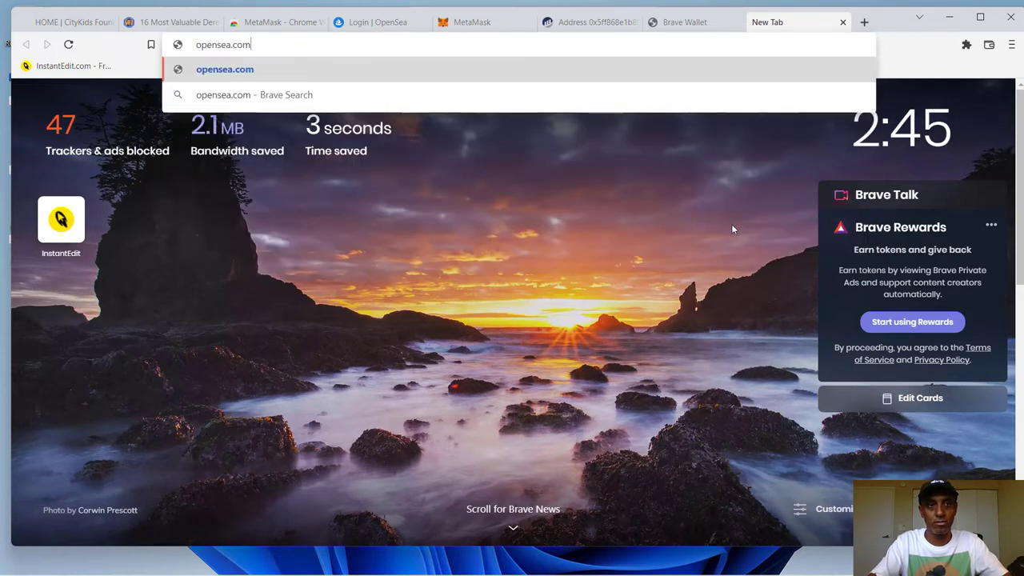
{"action": "key", "text": "BackSpace"}
{"action": "key", "text": "BackSpace"}
{"action": "key", "text": "BackSpace"}
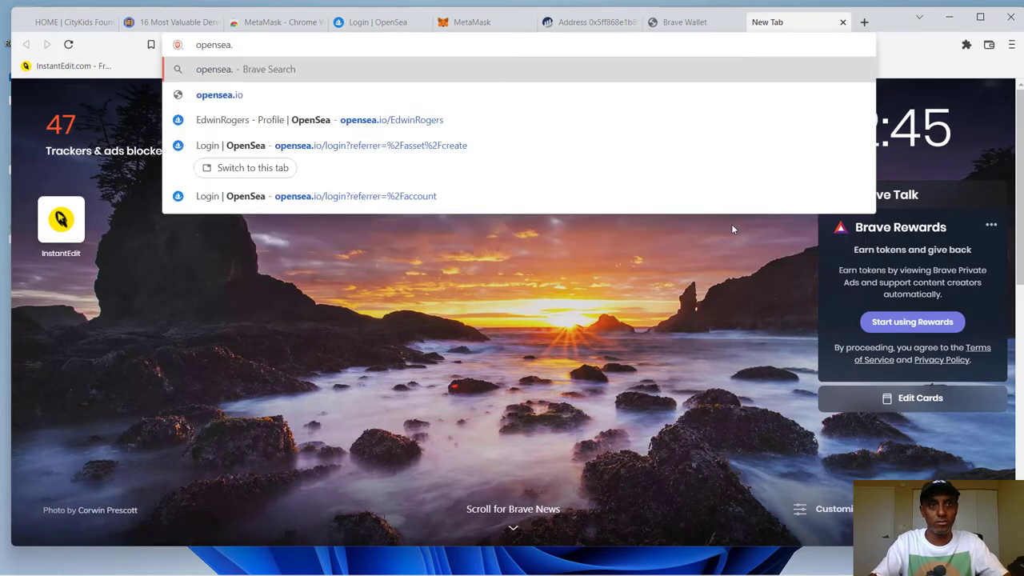
{"action": "key", "text": "Down"}
{"action": "key", "text": "Return"}
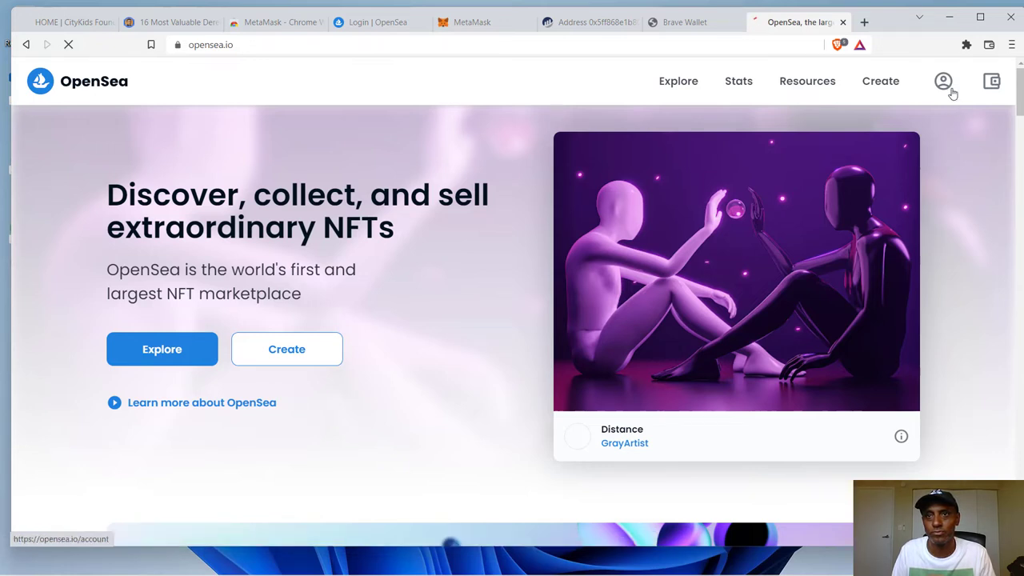
- Connect the CityKids MetaMask account to OpenSea and open the account's profile page
{"action": "mouse_move", "coordinate": [952, 94]}
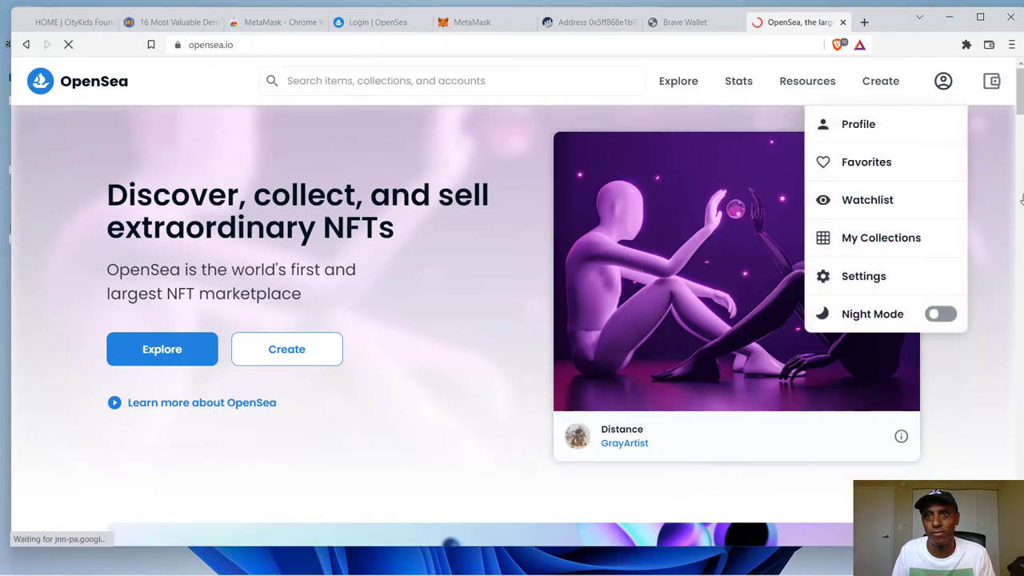
{"action": "left_click", "coordinate": [905, 130]}
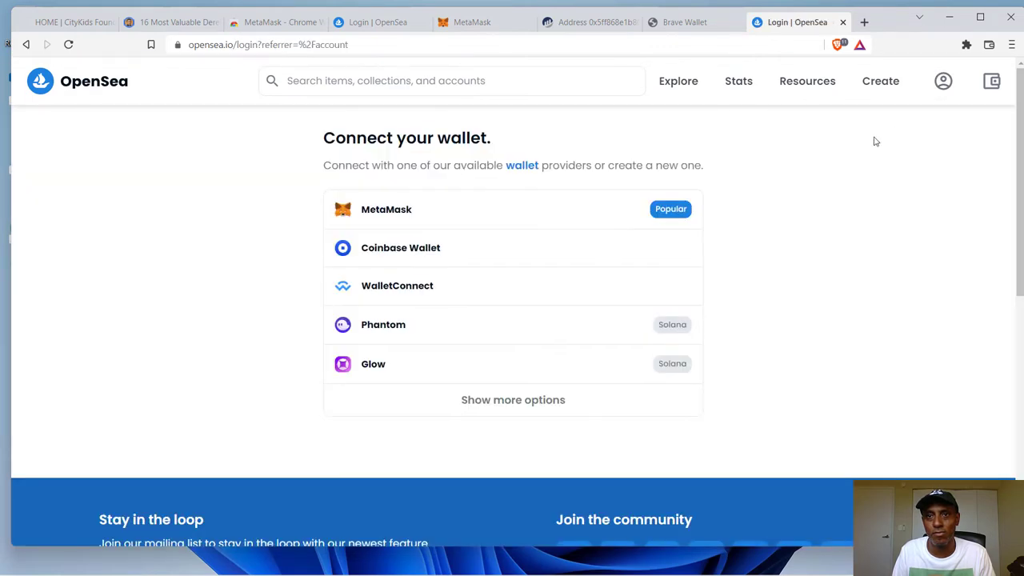
{"action": "left_click", "coordinate": [415, 221]}
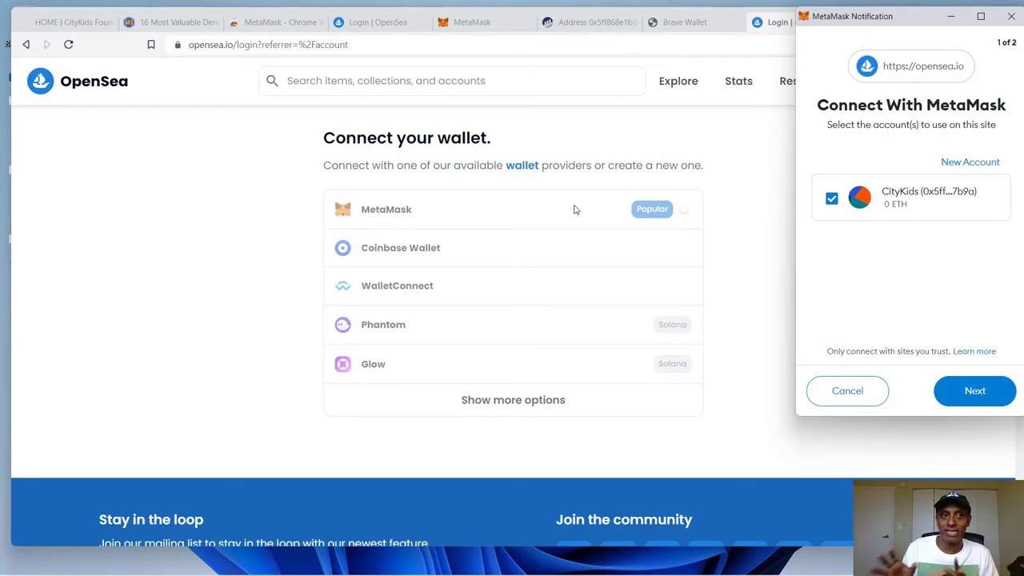
{"action": "left_click", "coordinate": [976, 396]}
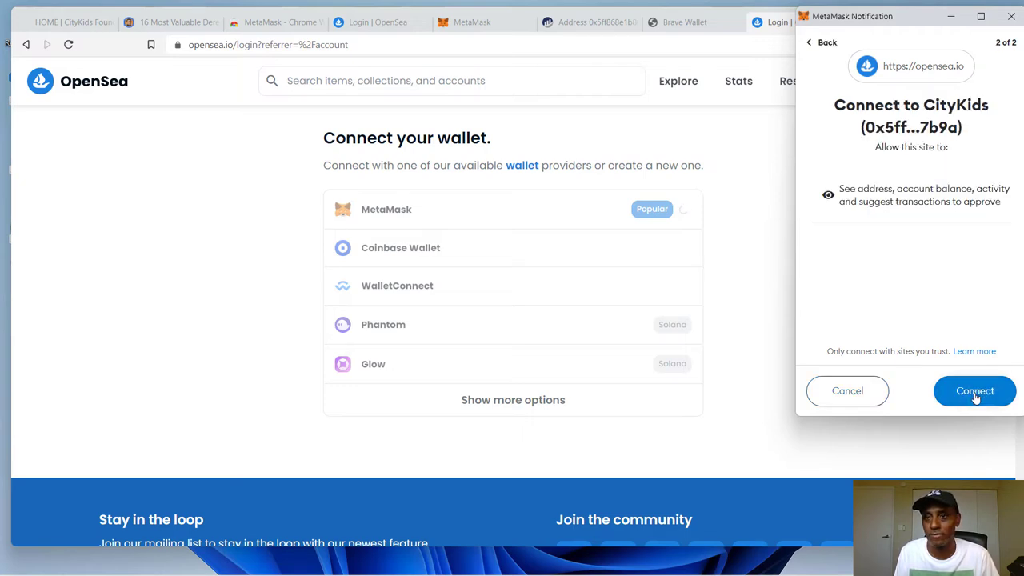
{"action": "left_click", "coordinate": [977, 392]}
{"action": "mouse_move", "coordinate": [942, 87]}
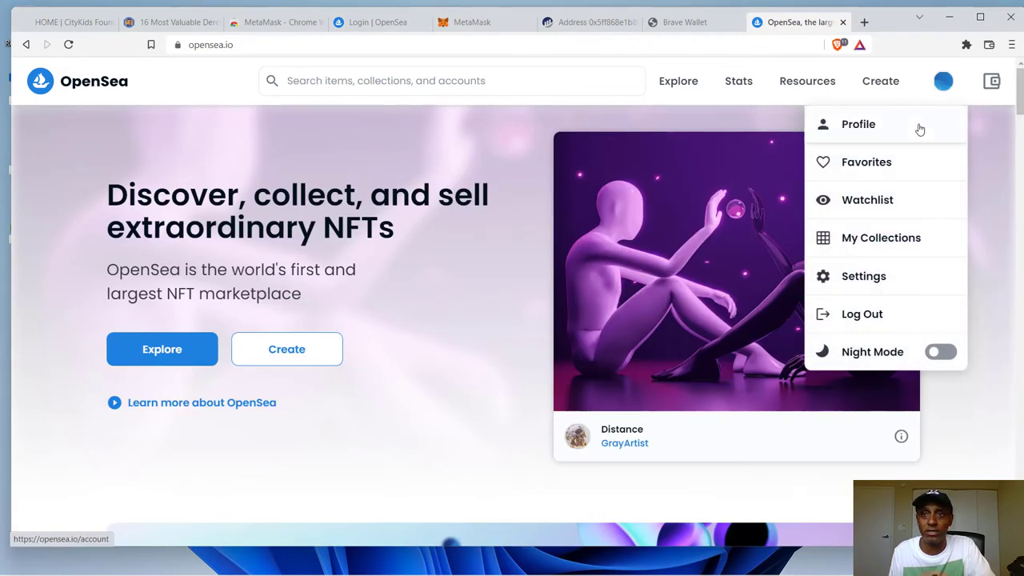
{"action": "left_click", "coordinate": [920, 127]}
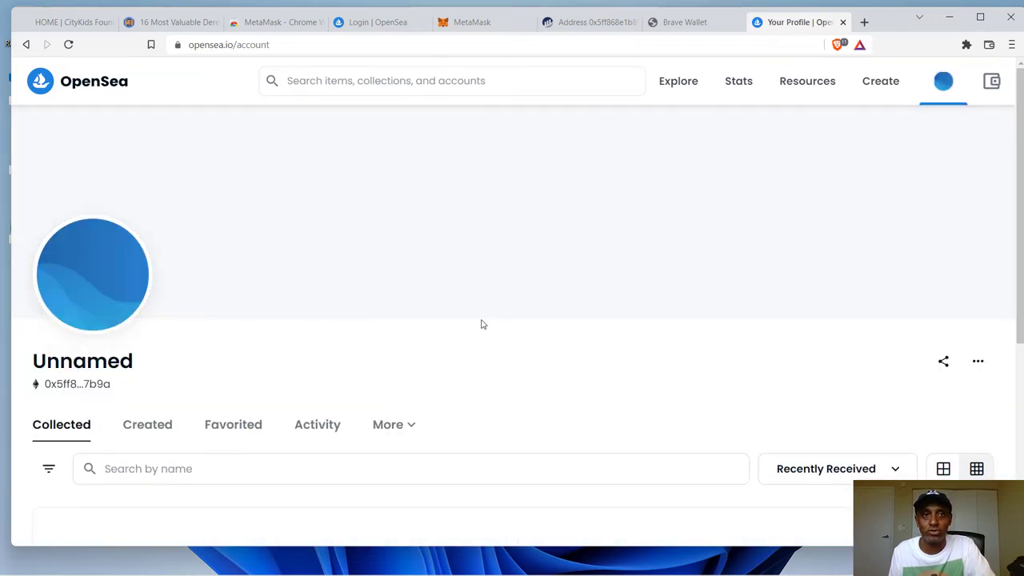
- Open the OpenSea account settings from the profile page and sign the MetaMask signature request with the CityKids account
{"action": "scroll", "coordinate": [537, 263], "scroll_direction": "down", "scroll_amount": 3}
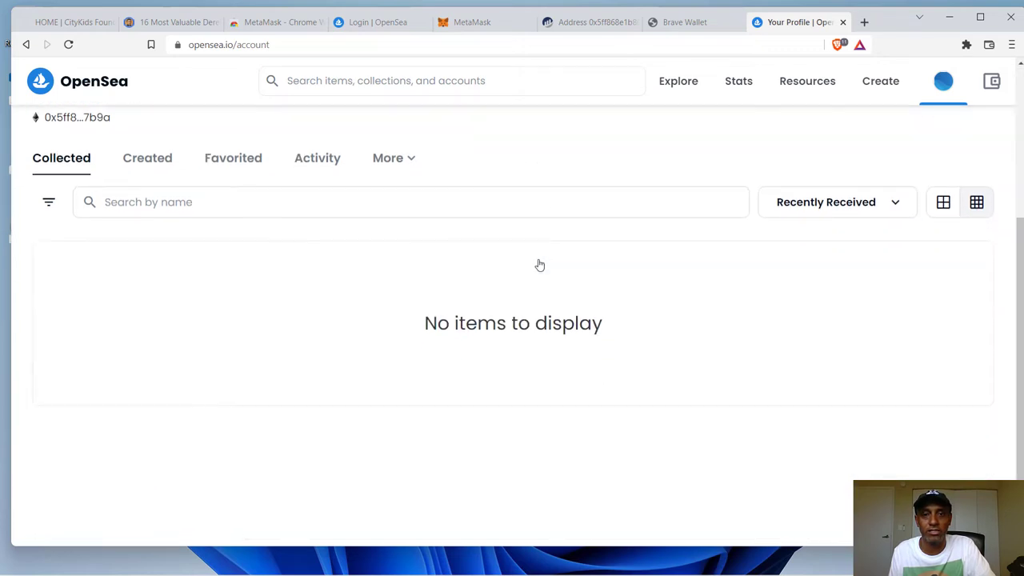
{"action": "scroll", "coordinate": [539, 264], "scroll_direction": "up", "scroll_amount": 3}
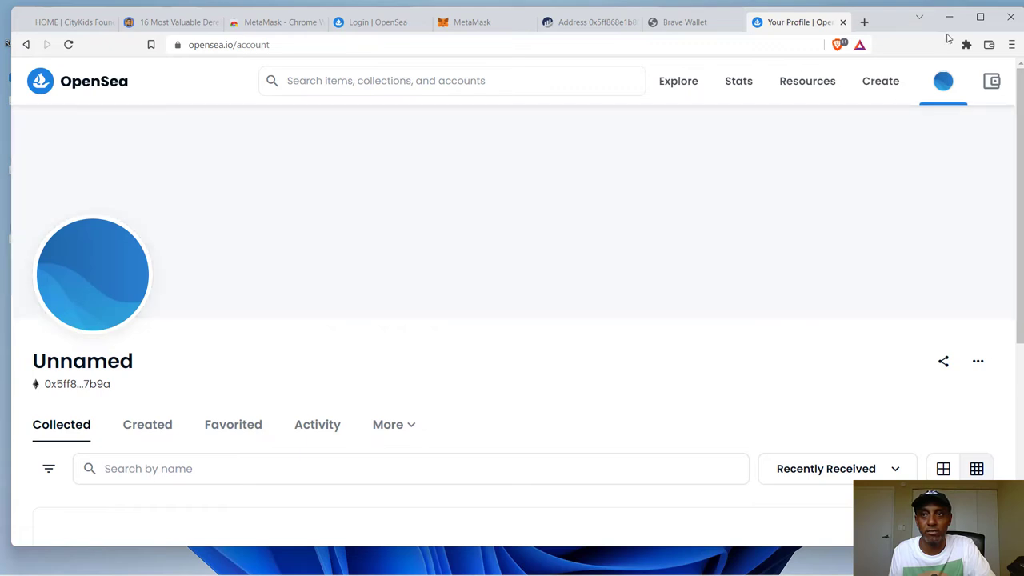
{"action": "mouse_move", "coordinate": [952, 92]}
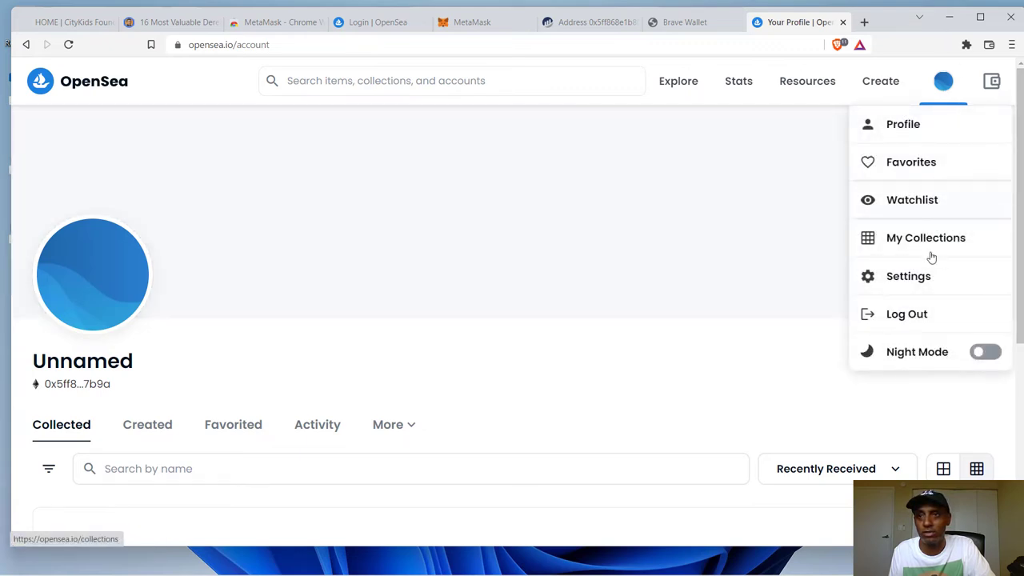
{"action": "left_click", "coordinate": [928, 279]}
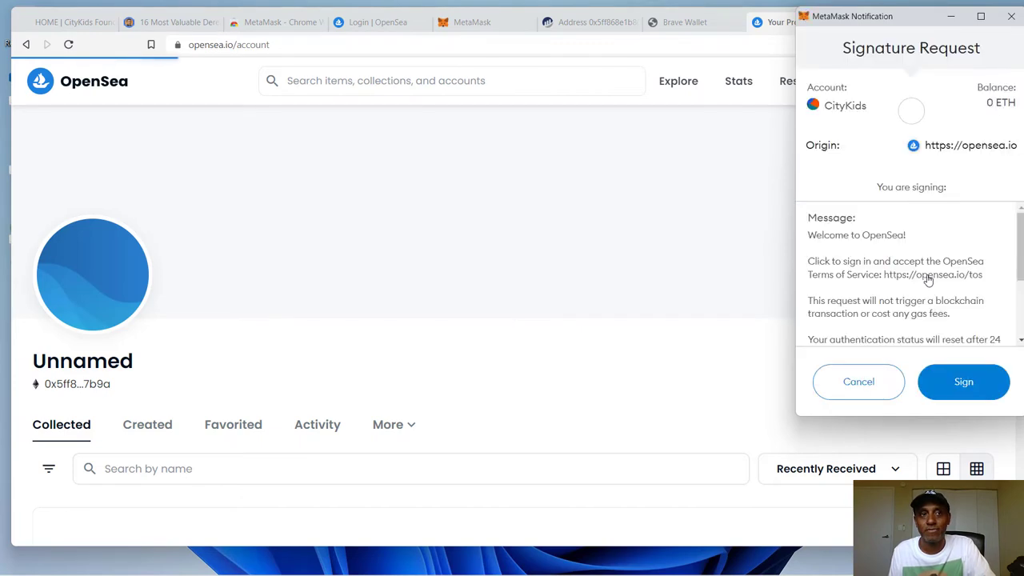
{"action": "scroll", "coordinate": [937, 210], "scroll_direction": "down", "scroll_amount": 3}
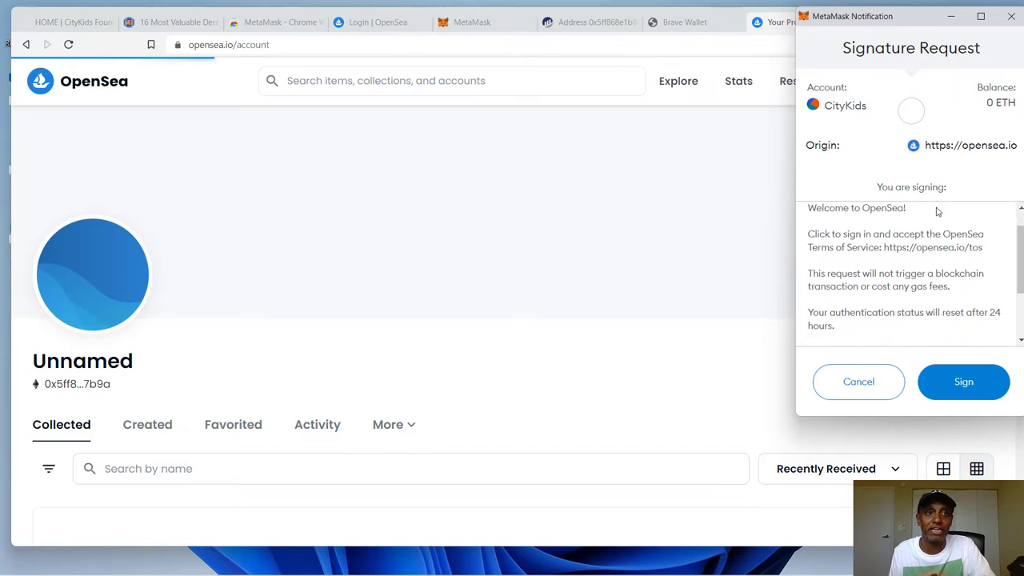
{"action": "left_click", "coordinate": [978, 388]}
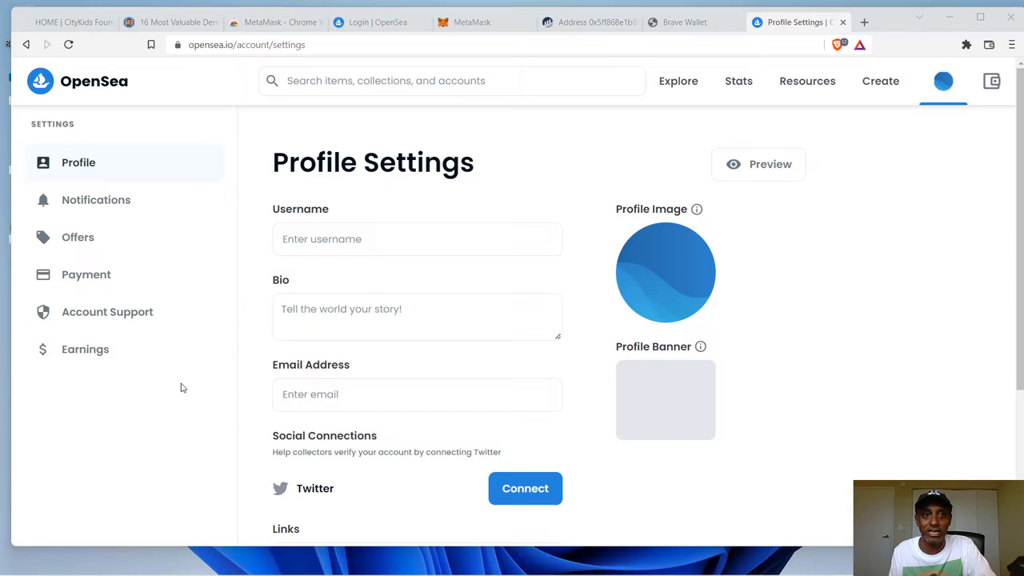
- Fill in the profile settings with the username Citykids and the bio Citykids.com
{"action": "left_click", "coordinate": [330, 250]}
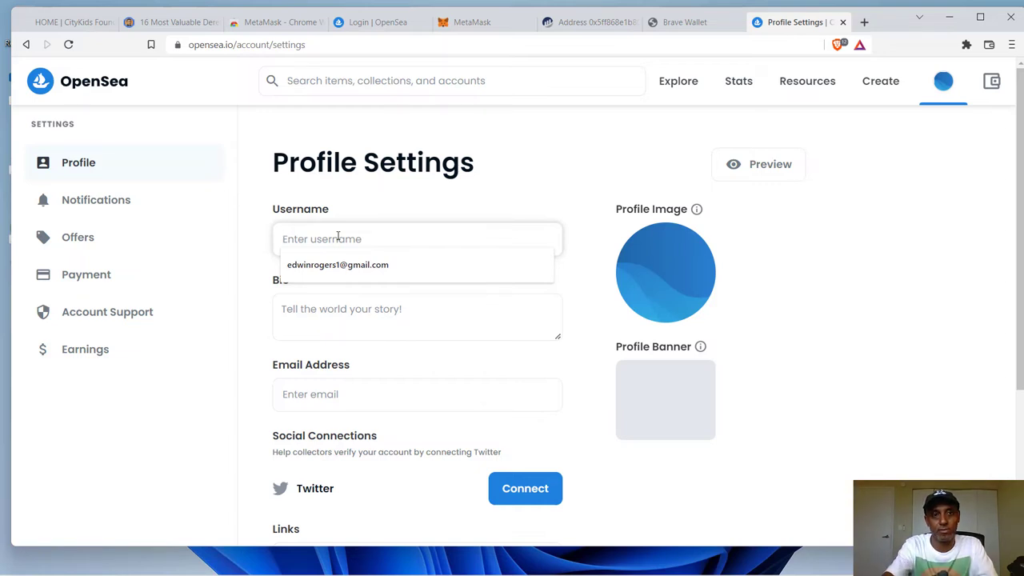
{"action": "type", "text": "Ci"}
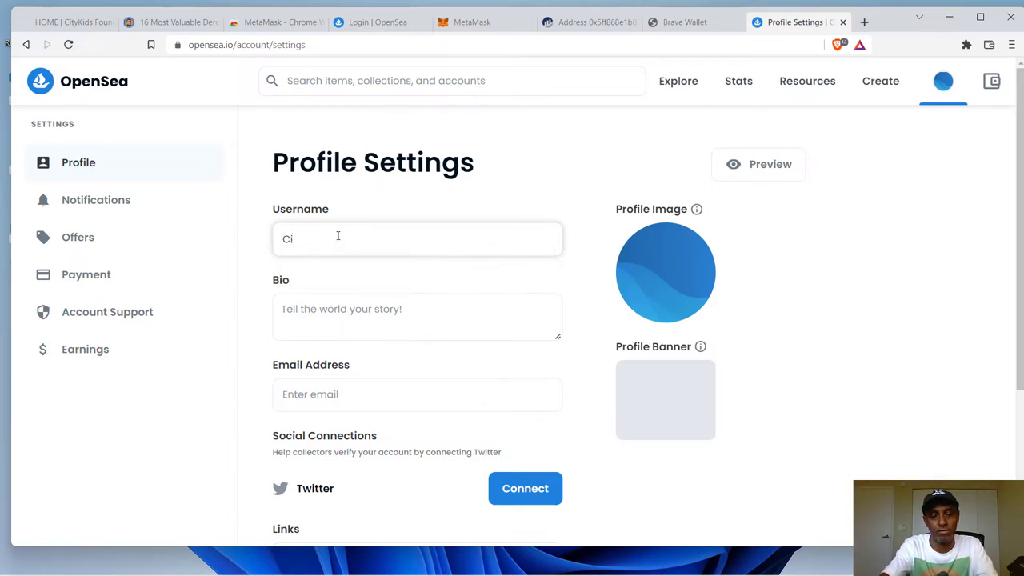
{"action": "type", "text": "tykids"}
{"action": "left_click", "coordinate": [349, 316]}
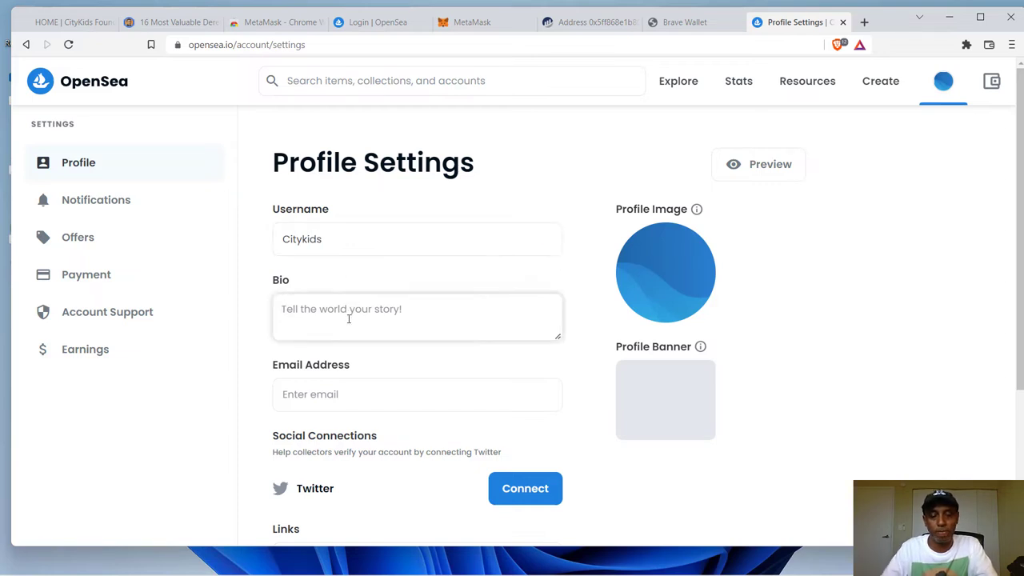
{"action": "type", "text": "Cityk"}
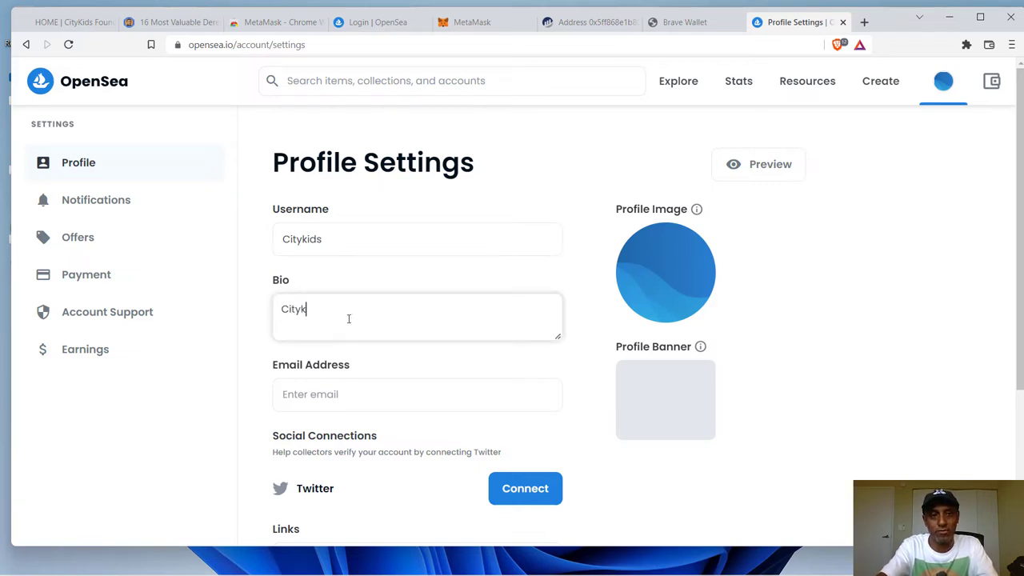
{"action": "type", "text": "ids"}
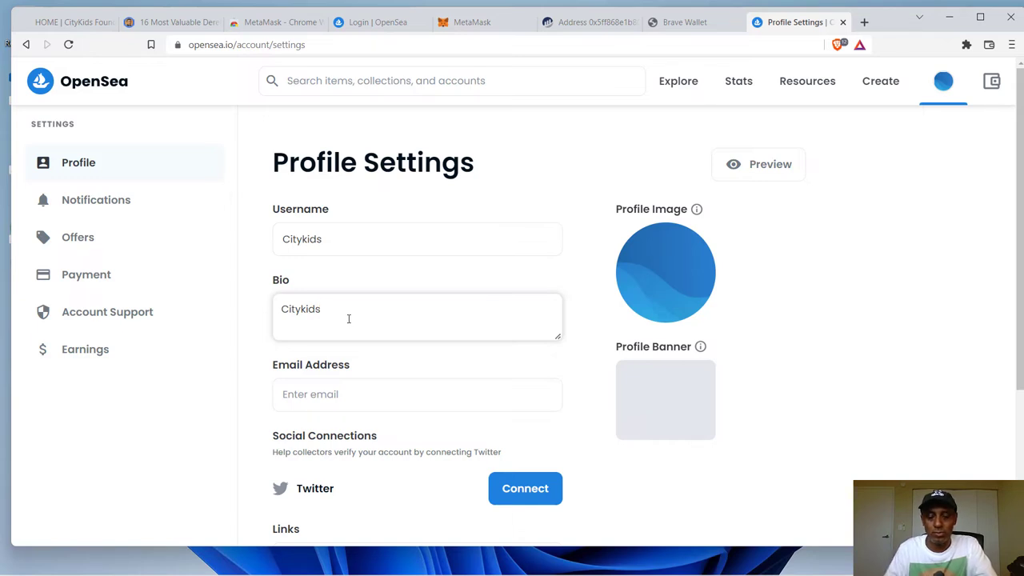
{"action": "type", "text": ".com"}
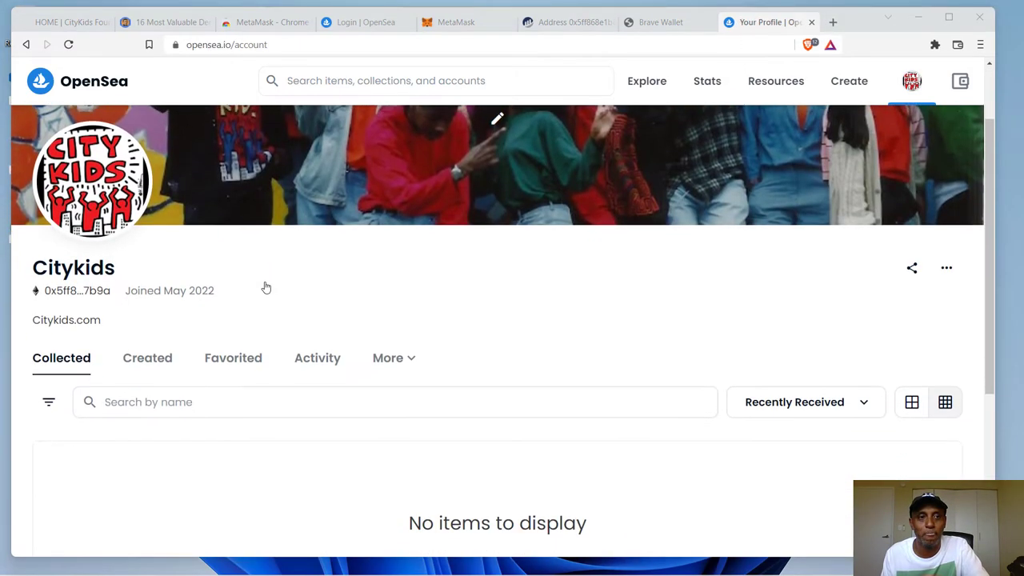
- Examine the Citykids profile page's banner at narrow and wide window widths and compare it with the original Hate-Video-3-scaled.jpg in Photos
{"action": "scroll", "coordinate": [266, 287], "scroll_direction": "down", "scroll_amount": 3}
{"action": "scroll", "coordinate": [267, 287], "scroll_direction": "up", "scroll_amount": 4}
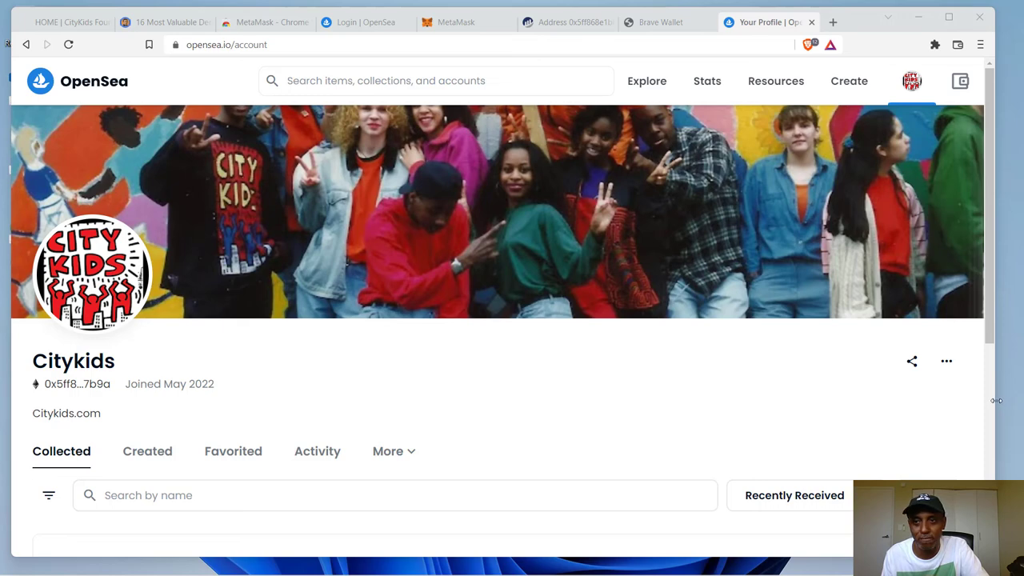
{"action": "left_click_drag", "start_coordinate": [995, 397], "coordinate": [632, 411]}
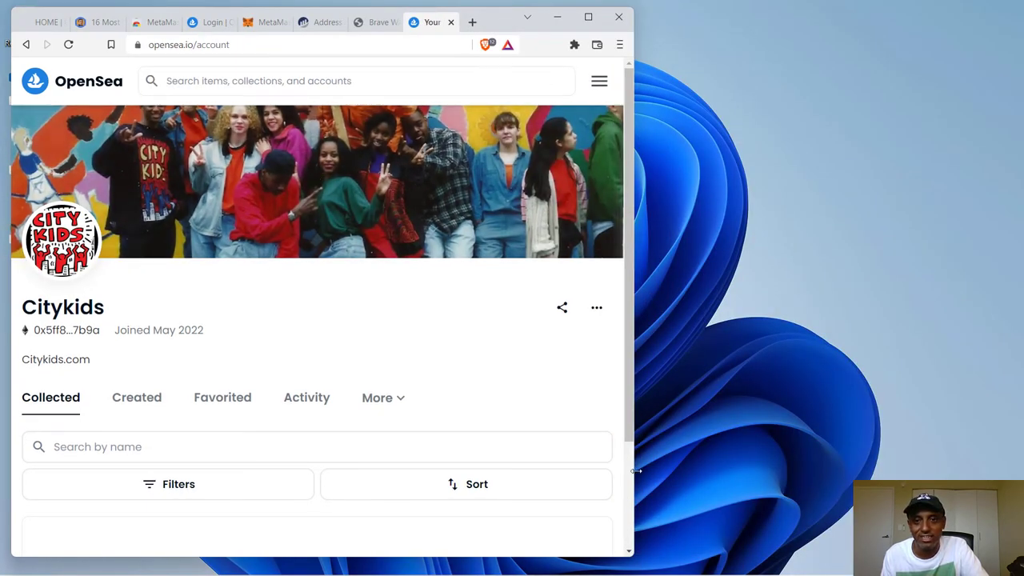
{"action": "left_click_drag", "start_coordinate": [635, 474], "coordinate": [1019, 470]}
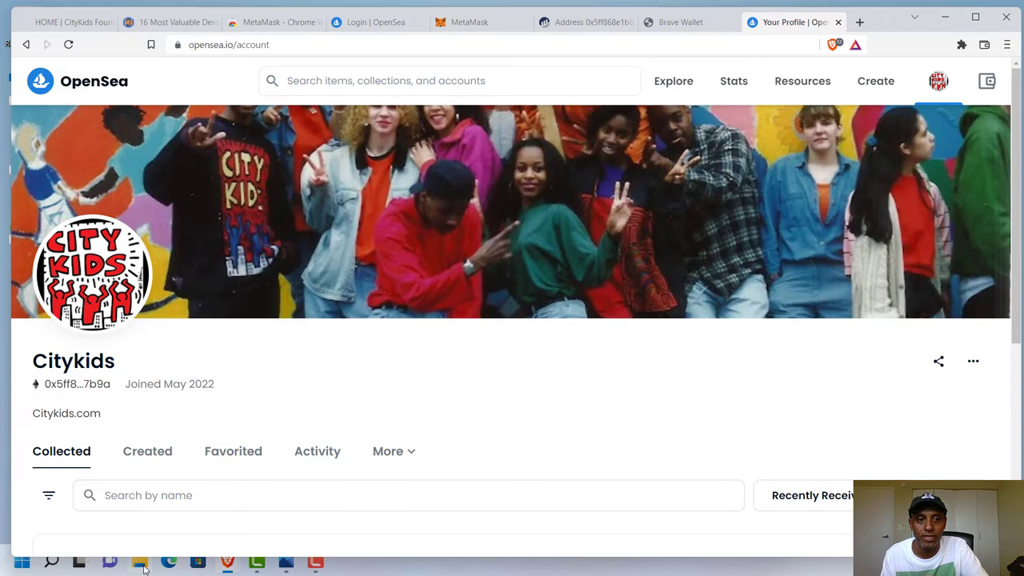
{"action": "left_click", "coordinate": [288, 562]}
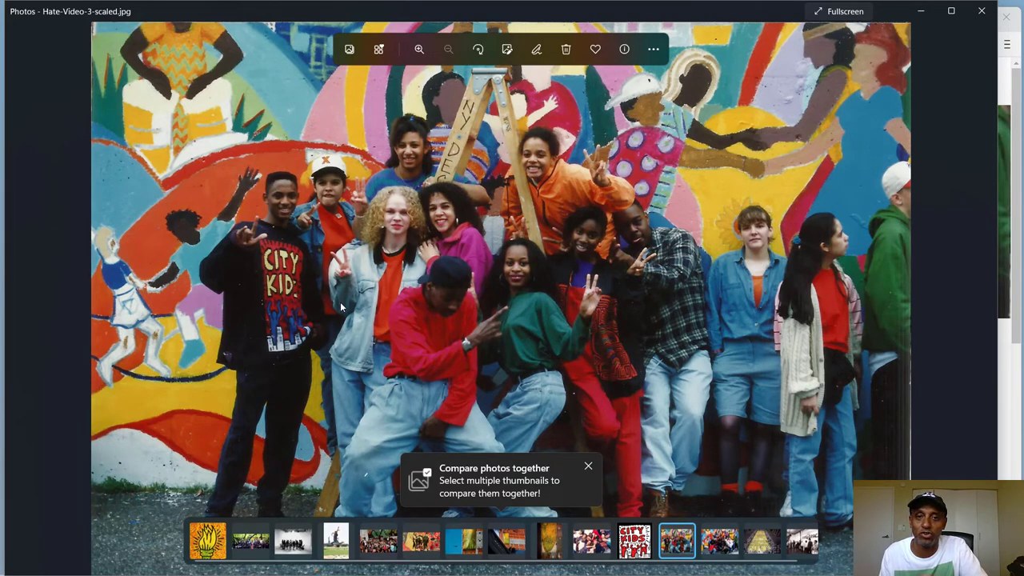
{"action": "left_click", "coordinate": [921, 17]}
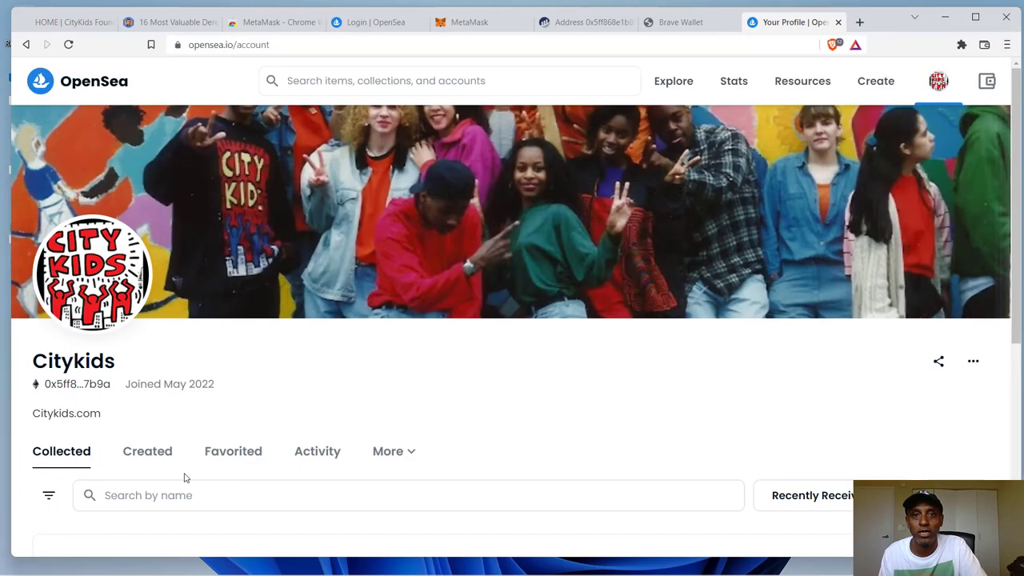
{"action": "scroll", "coordinate": [104, 478], "scroll_direction": "down", "scroll_amount": 3}
{"action": "scroll", "coordinate": [104, 479], "scroll_direction": "down", "scroll_amount": 2}
{"action": "scroll", "coordinate": [104, 479], "scroll_direction": "up", "scroll_amount": 4}
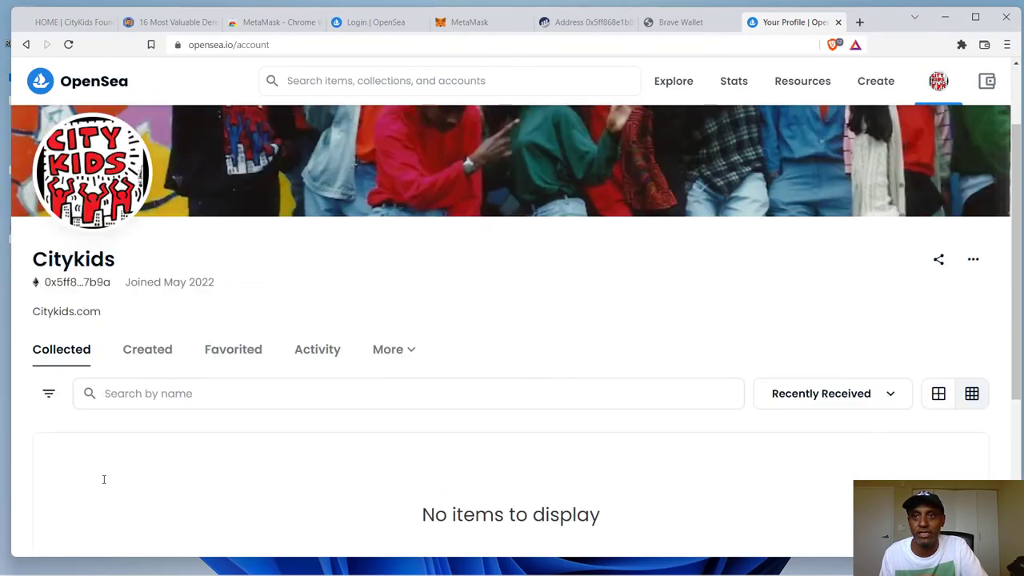
- Open the form for creating a new item on OpenSea and look through its fields
{"action": "left_click", "coordinate": [871, 83]}
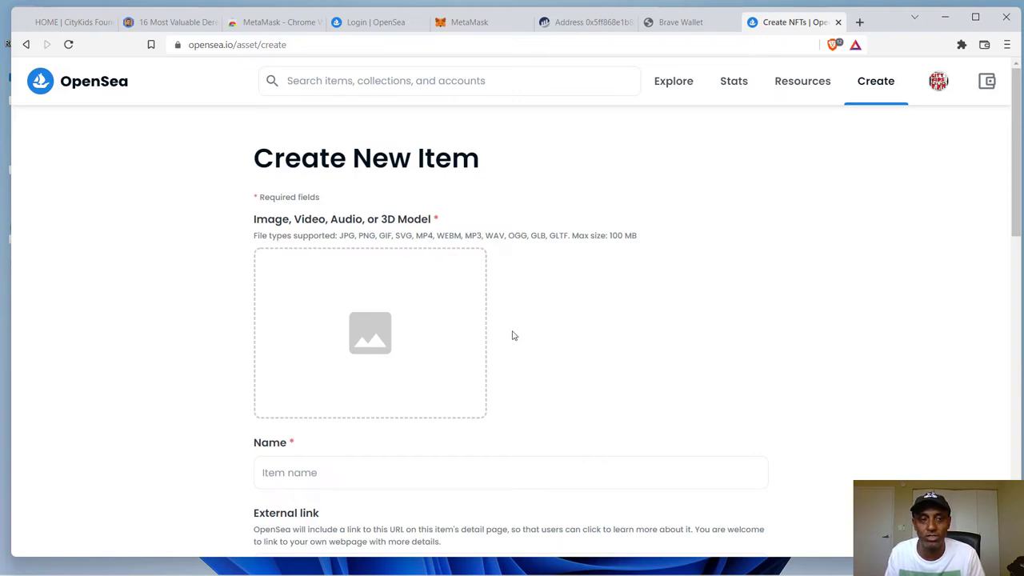
{"action": "scroll", "coordinate": [512, 336], "scroll_direction": "down", "scroll_amount": 5}
{"action": "scroll", "coordinate": [513, 335], "scroll_direction": "up", "scroll_amount": 5}
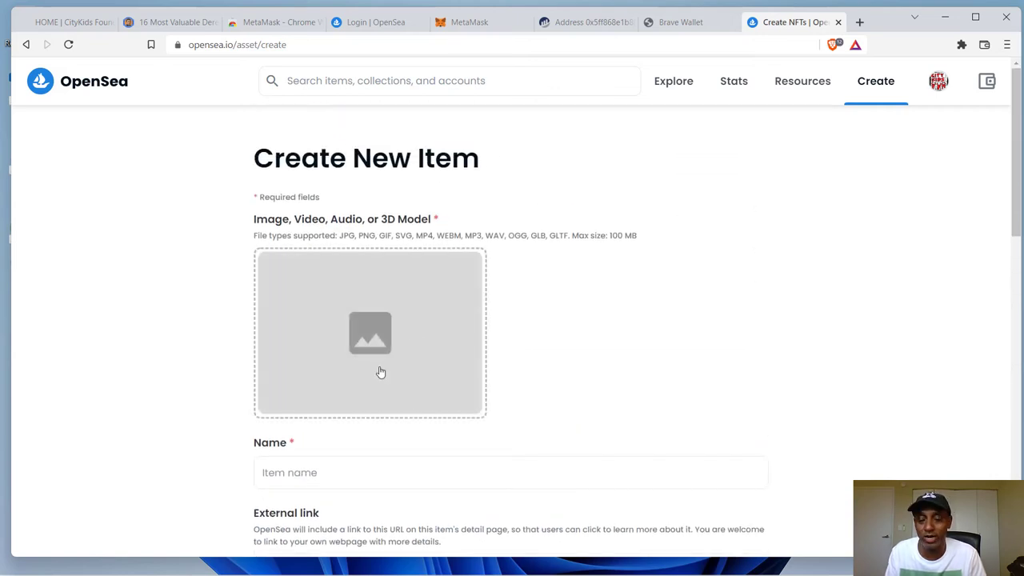
- Upload the Hate-Video-3-scaled picture from the drive-download folder as the new item's image
{"action": "mouse_move", "coordinate": [373, 573]}
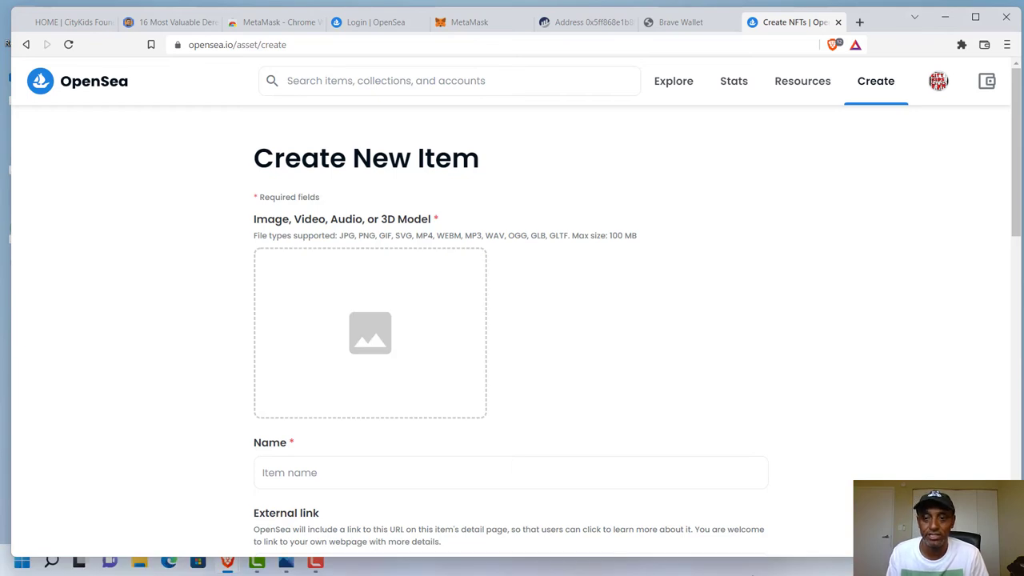
{"action": "left_click", "coordinate": [400, 348]}
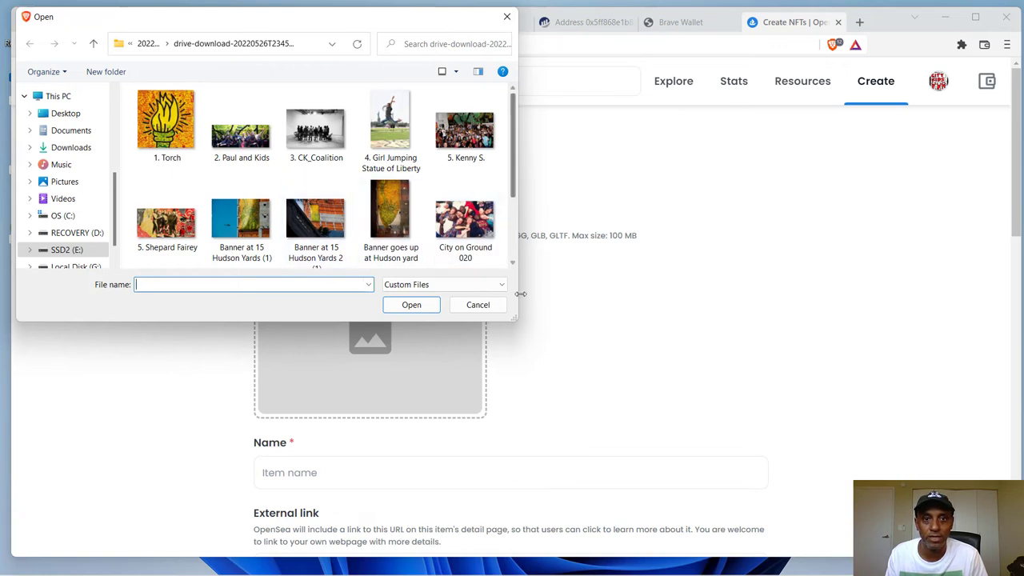
{"action": "left_click_drag", "start_coordinate": [516, 320], "coordinate": [709, 334]}
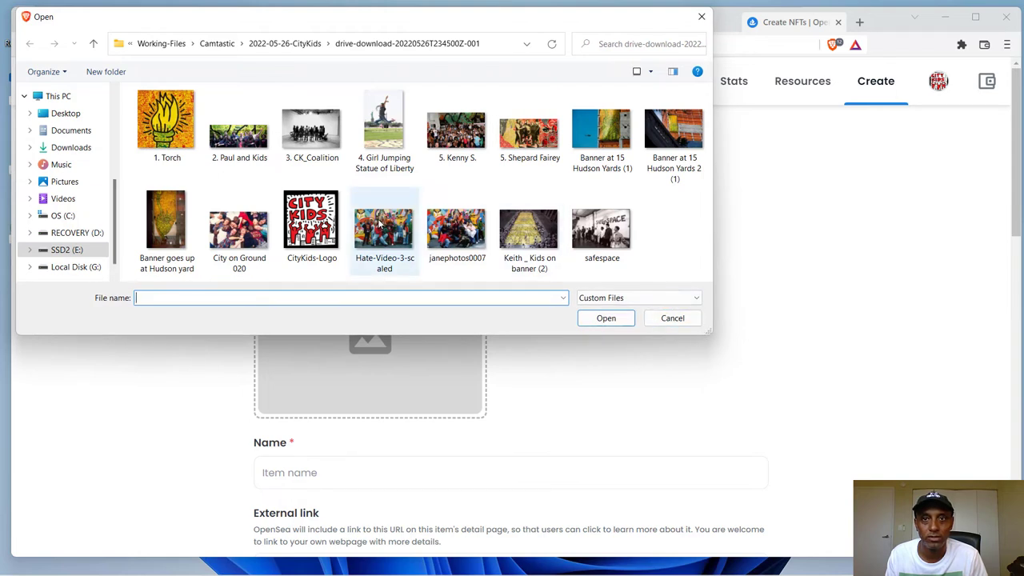
{"action": "left_click", "coordinate": [164, 120]}
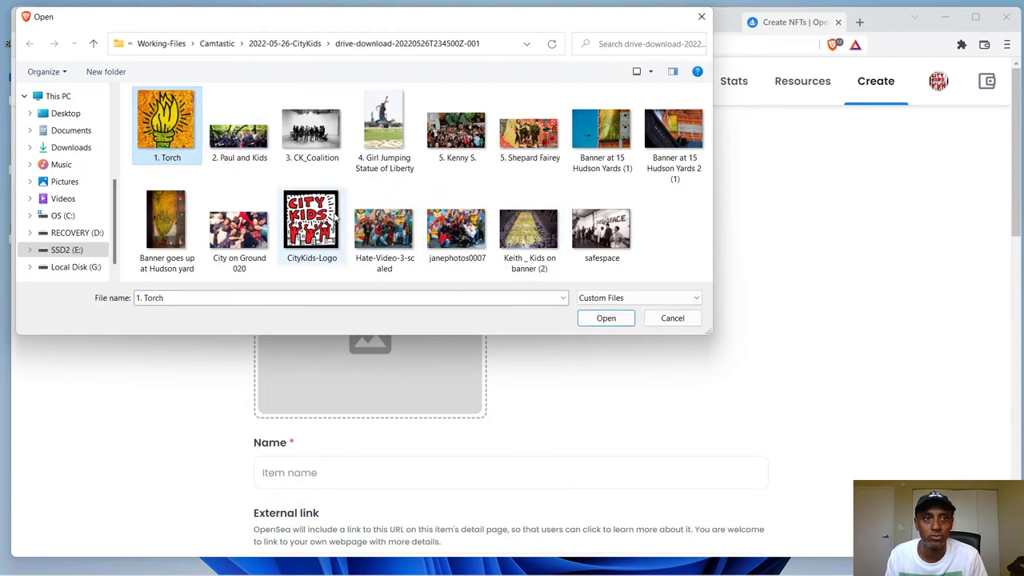
{"action": "left_click", "coordinate": [381, 230]}
{"action": "left_click", "coordinate": [609, 319]}
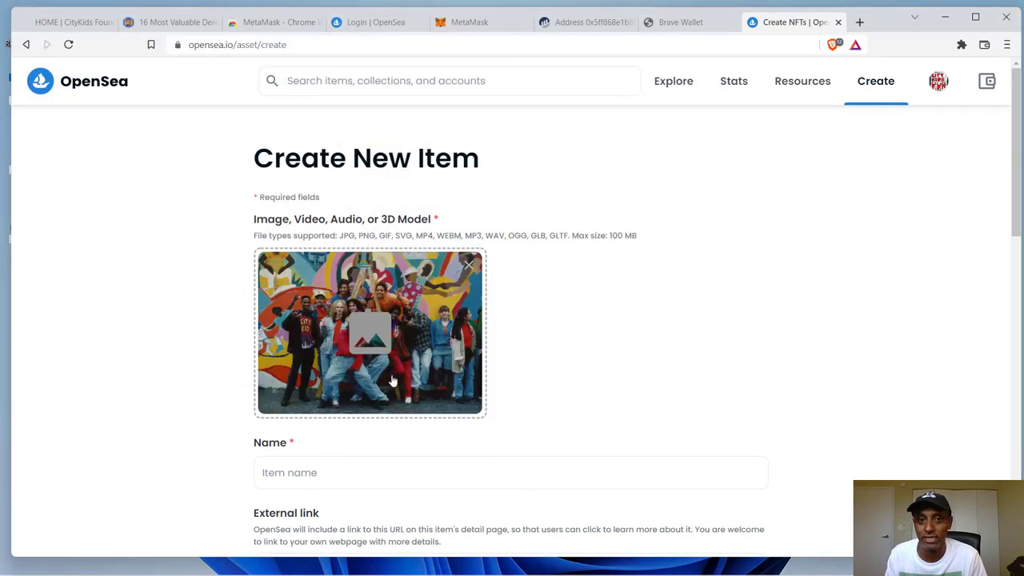
- Name the new item "CityKids in the 90's"
{"action": "scroll", "coordinate": [457, 344], "scroll_direction": "down", "scroll_amount": 1}
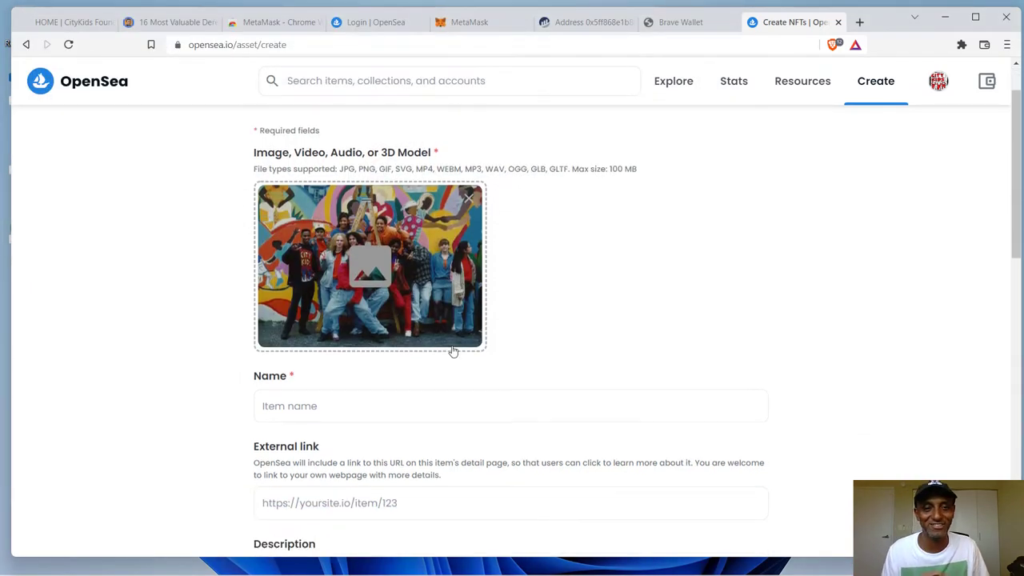
{"action": "left_click", "coordinate": [324, 409]}
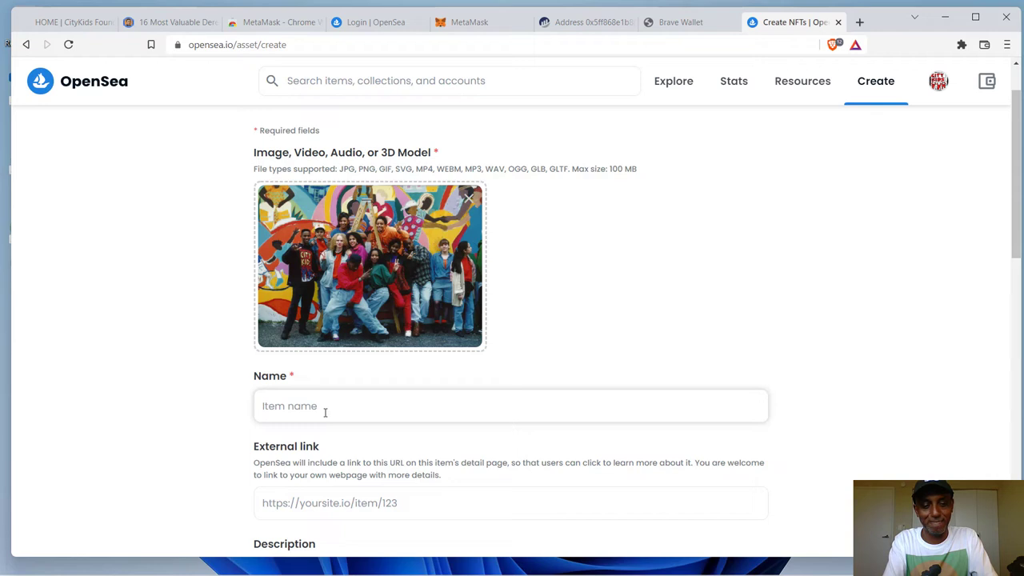
{"action": "type", "text": "City"}
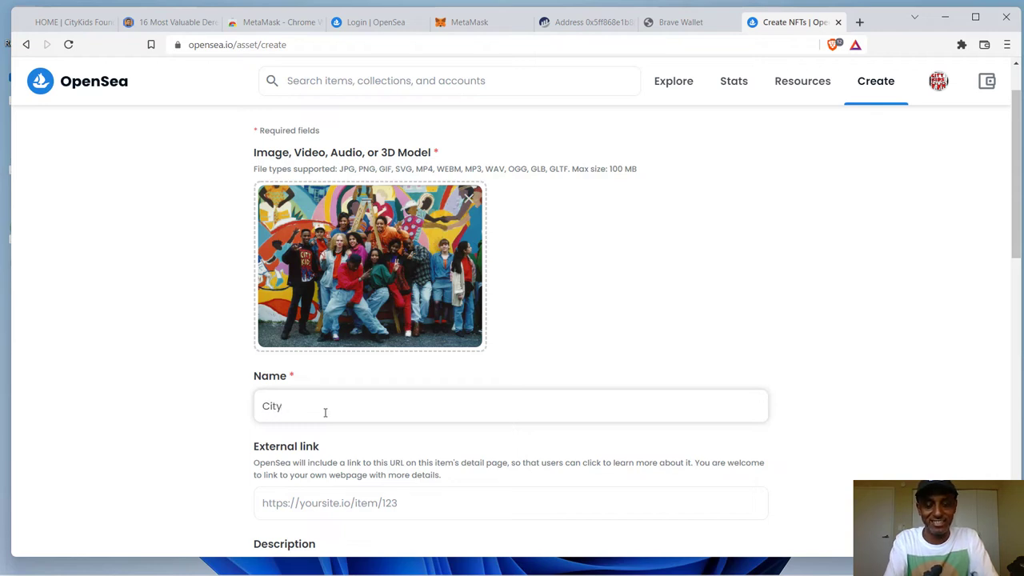
{"action": "type", "text": "Kids"}
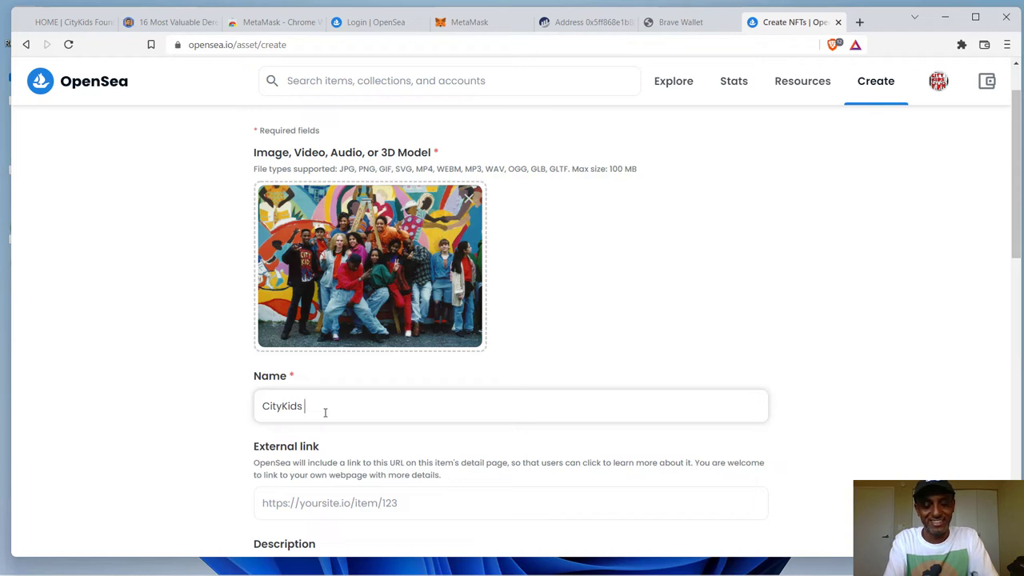
{"action": "type", "text": "in the"}
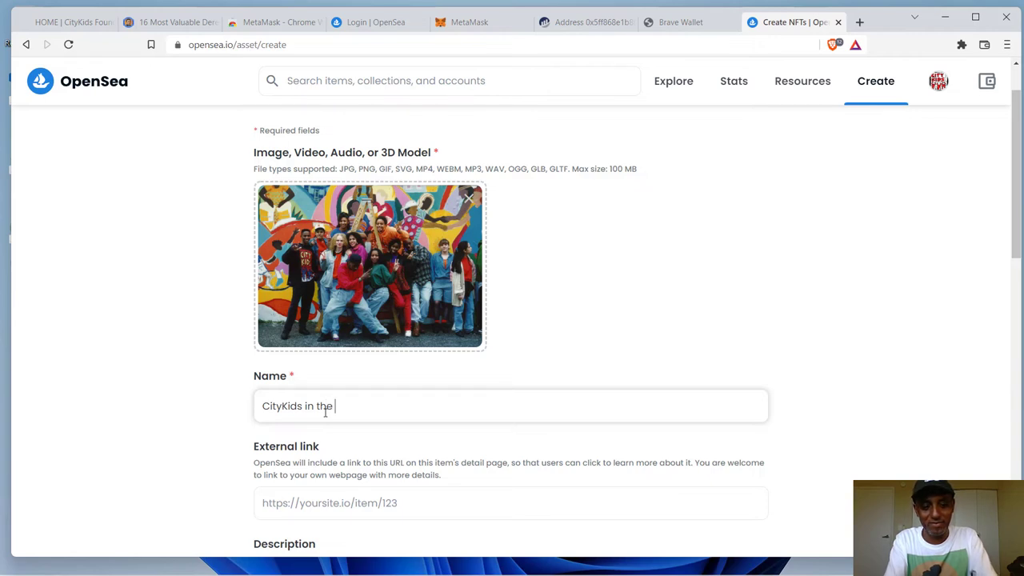
{"action": "type", "text": " 80"}
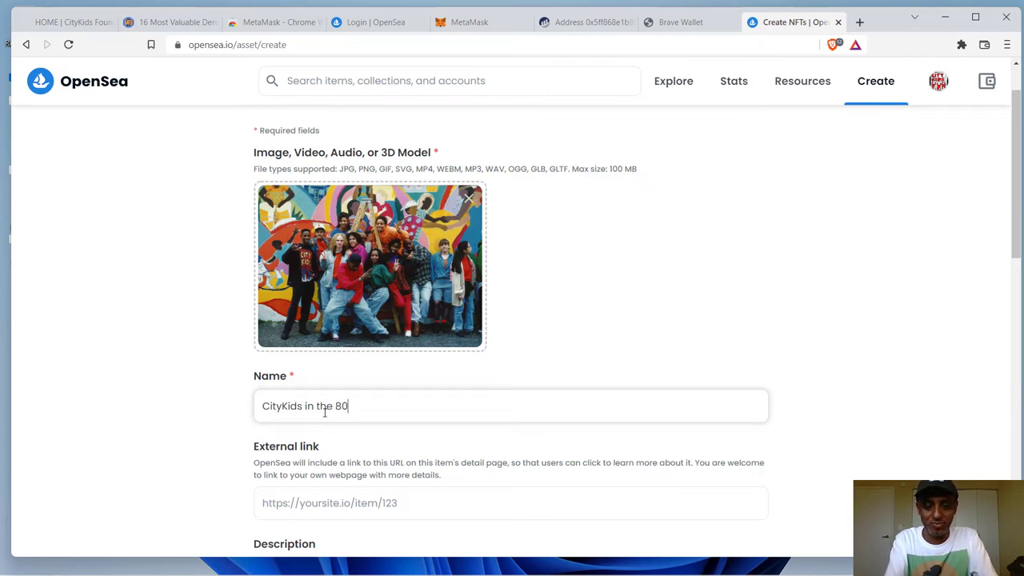
{"action": "type", "text": "'s"}
{"action": "scroll", "coordinate": [629, 545], "scroll_direction": "down", "scroll_amount": 2}
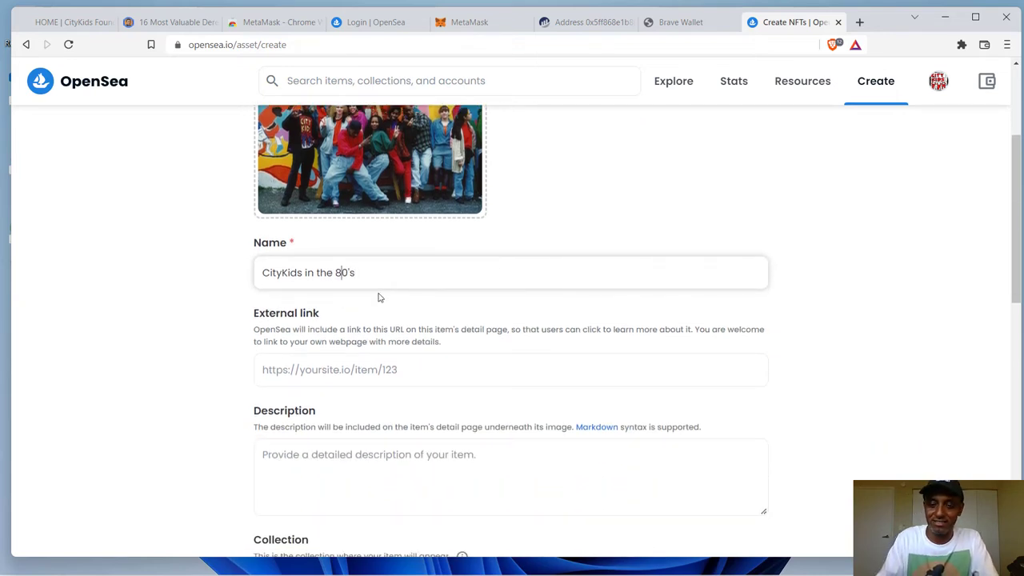
{"action": "key", "text": "BackSpace"}
{"action": "type", "text": "9"}
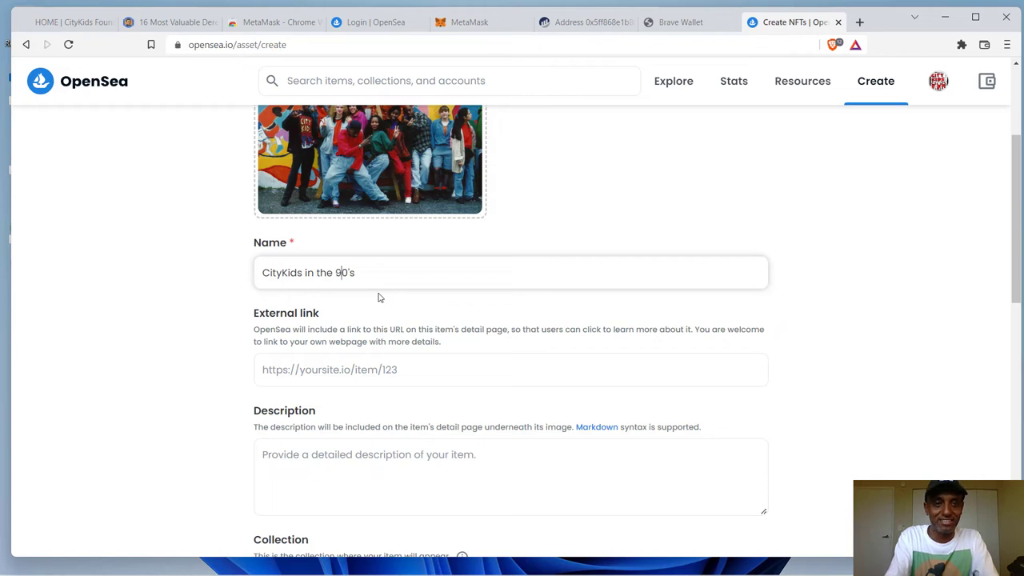
- Enter "Amazing photo for the past." as the item's description, leaving the external link empty
{"action": "left_click", "coordinate": [392, 370]}
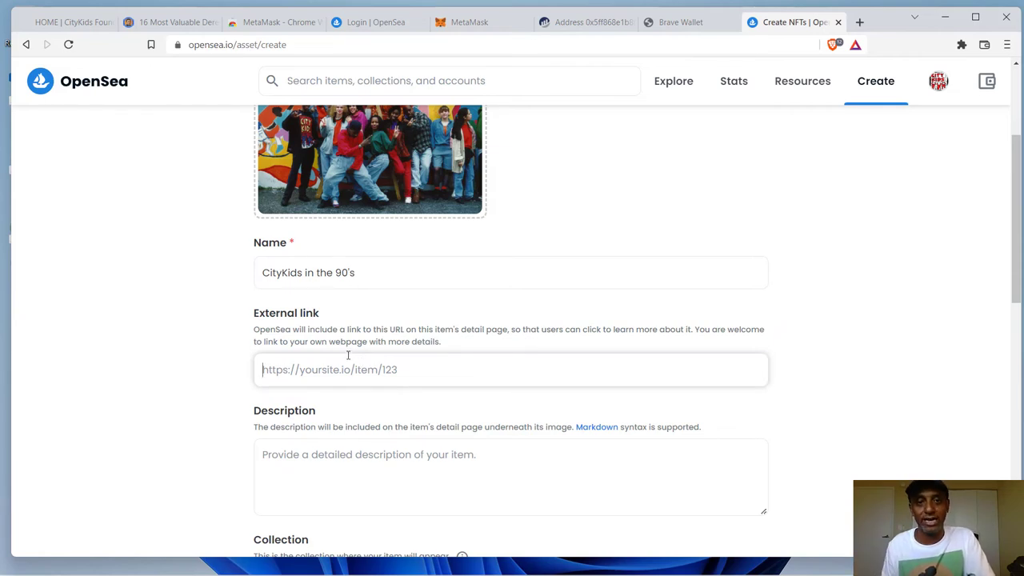
{"action": "left_click", "coordinate": [399, 471]}
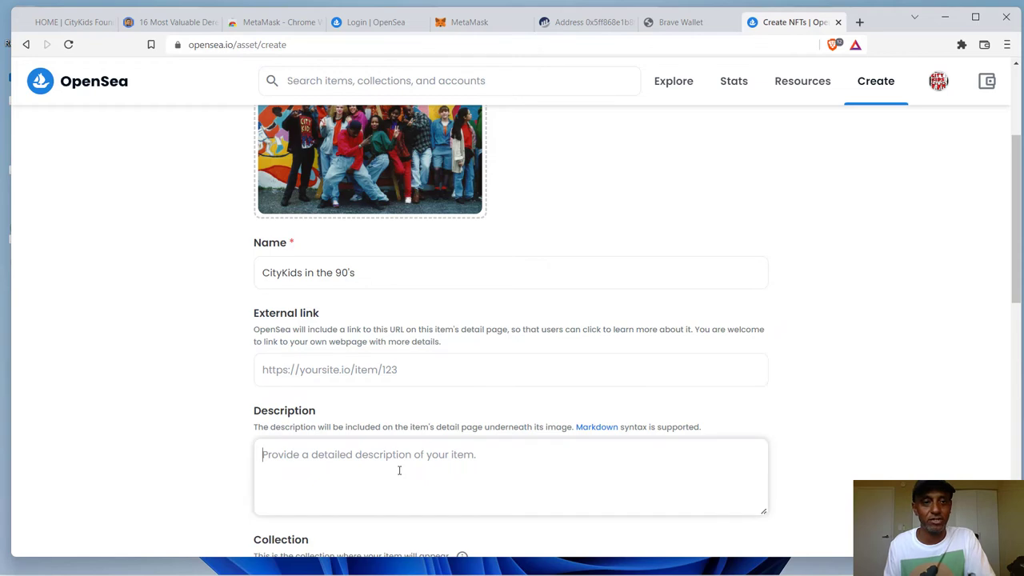
{"action": "type", "text": "A"}
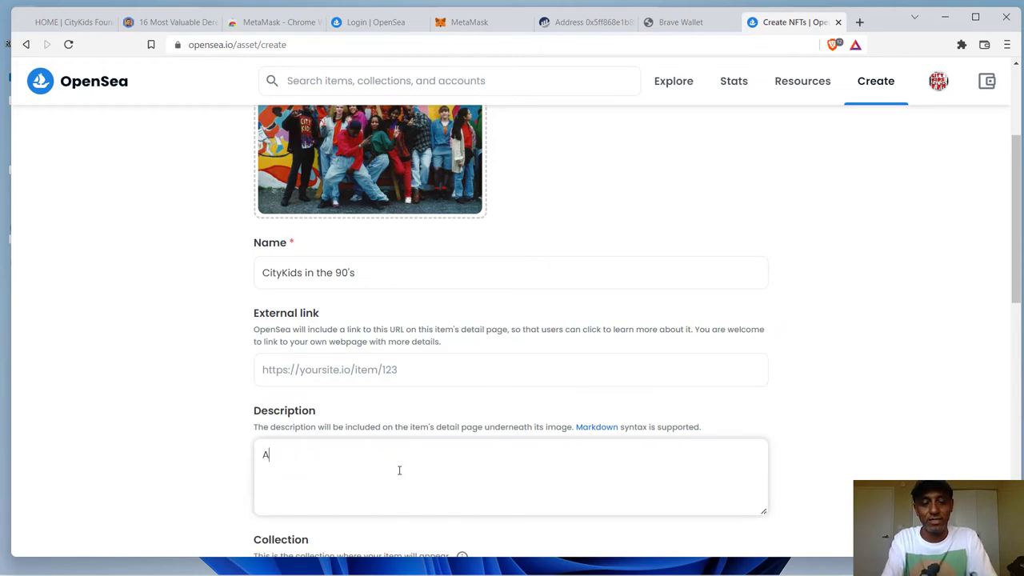
{"action": "type", "text": "ma"}
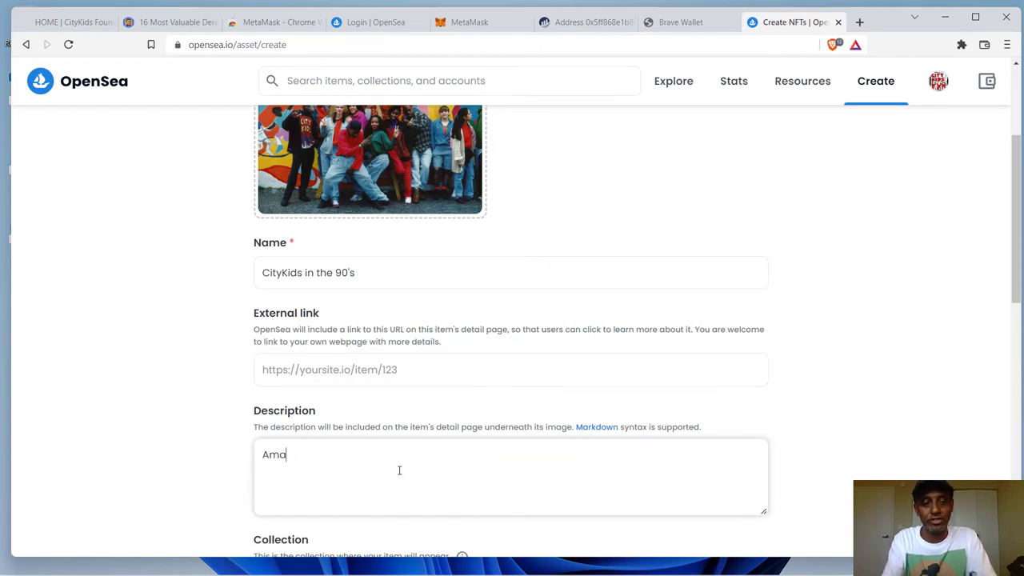
{"action": "type", "text": "zing "}
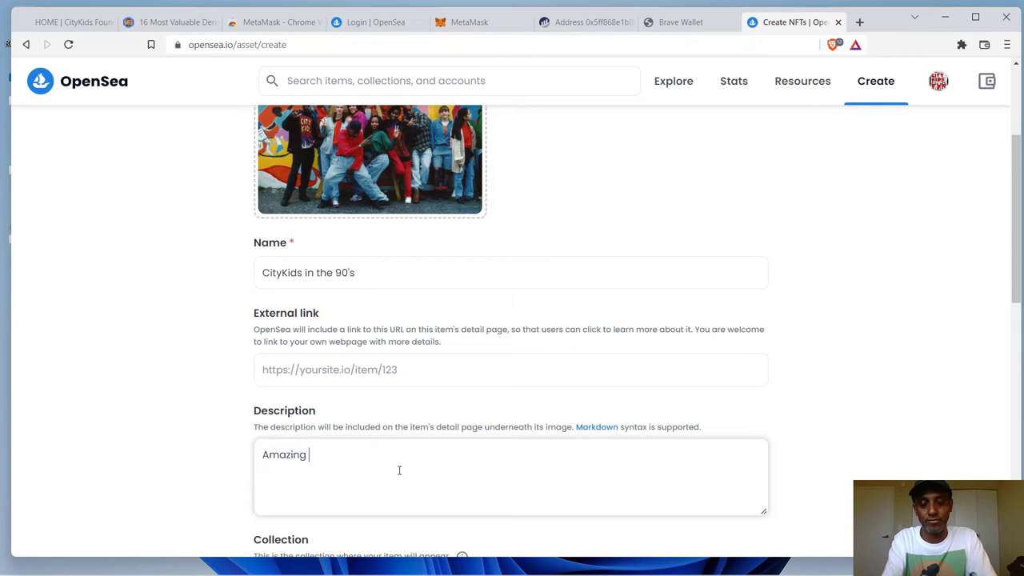
{"action": "type", "text": "pho"}
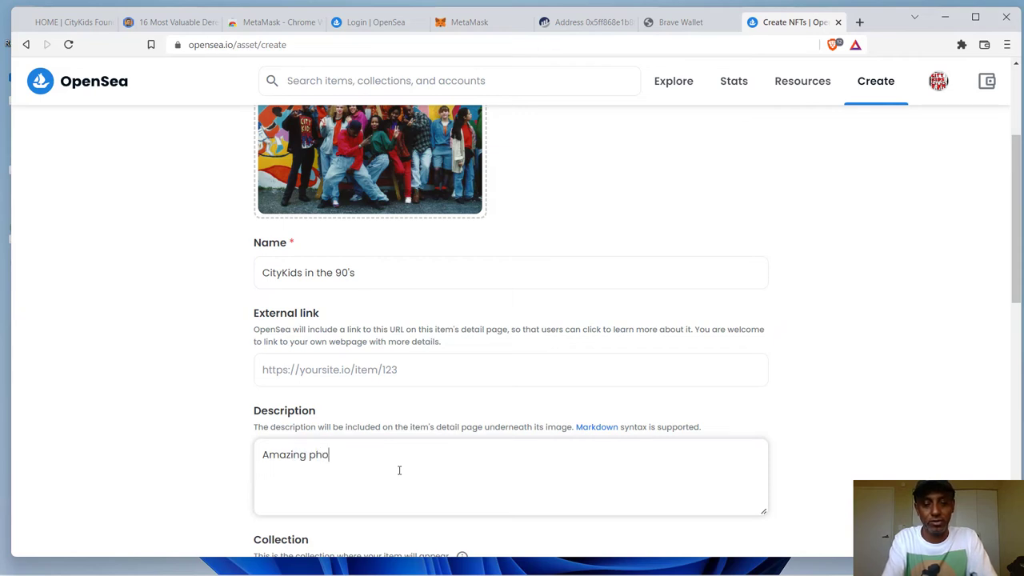
{"action": "type", "text": "to"}
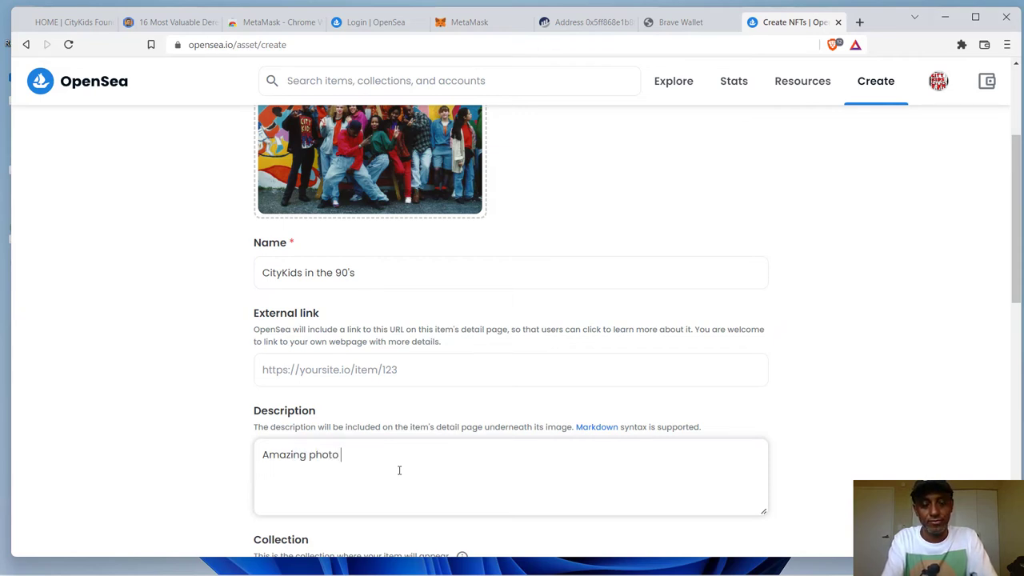
{"action": "type", "text": " for the past."}
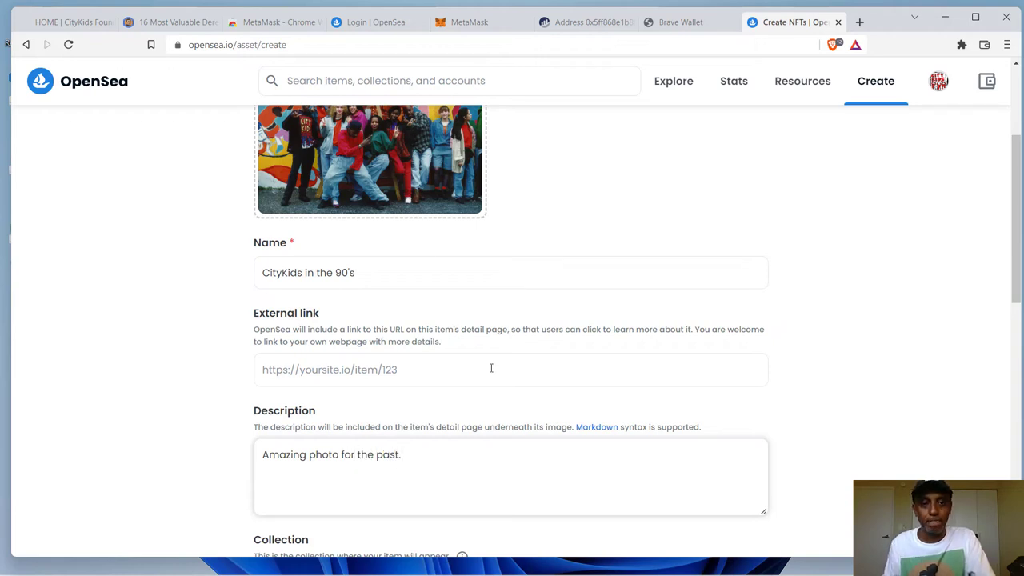
{"action": "scroll", "coordinate": [492, 368], "scroll_direction": "down", "scroll_amount": 3}
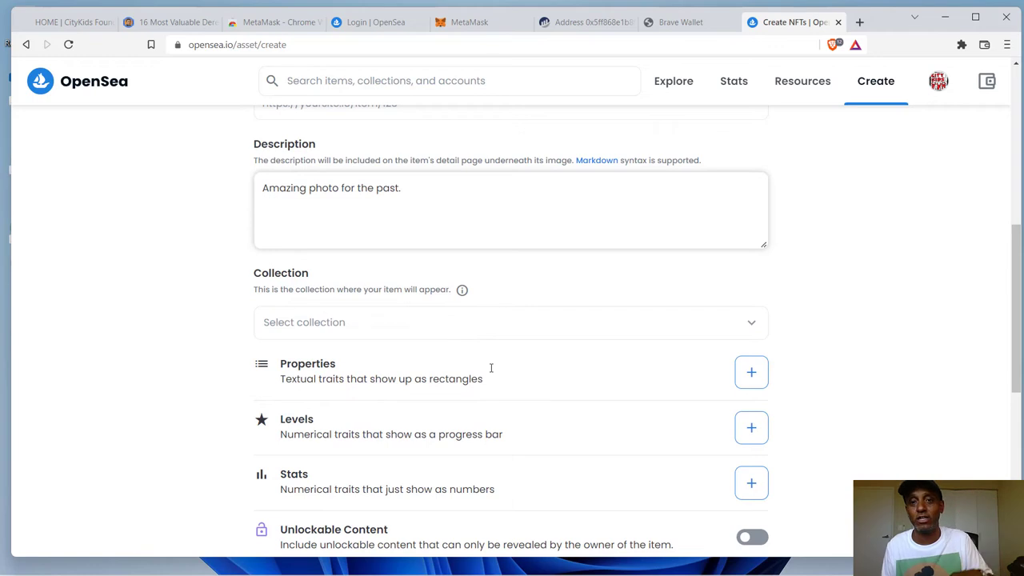
{"action": "type", "text": "."}
- Turn on Unlockable Content to inspect its content field, review the rest of the form, and turn the option off again
{"action": "scroll", "coordinate": [492, 368], "scroll_direction": "down", "scroll_amount": 2}
{"action": "scroll", "coordinate": [489, 365], "scroll_direction": "up", "scroll_amount": 1}
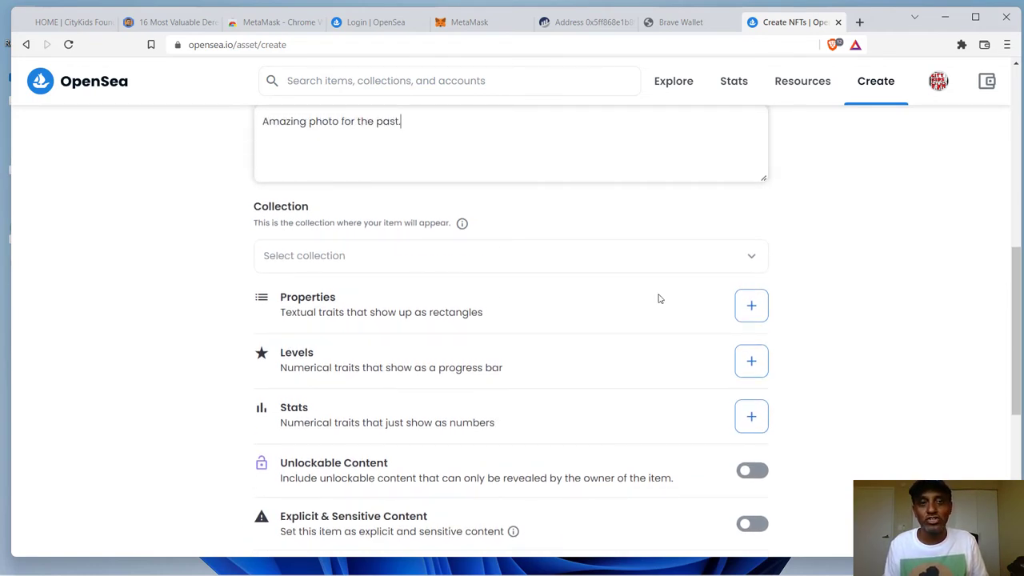
{"action": "scroll", "coordinate": [396, 302], "scroll_direction": "down", "scroll_amount": 1}
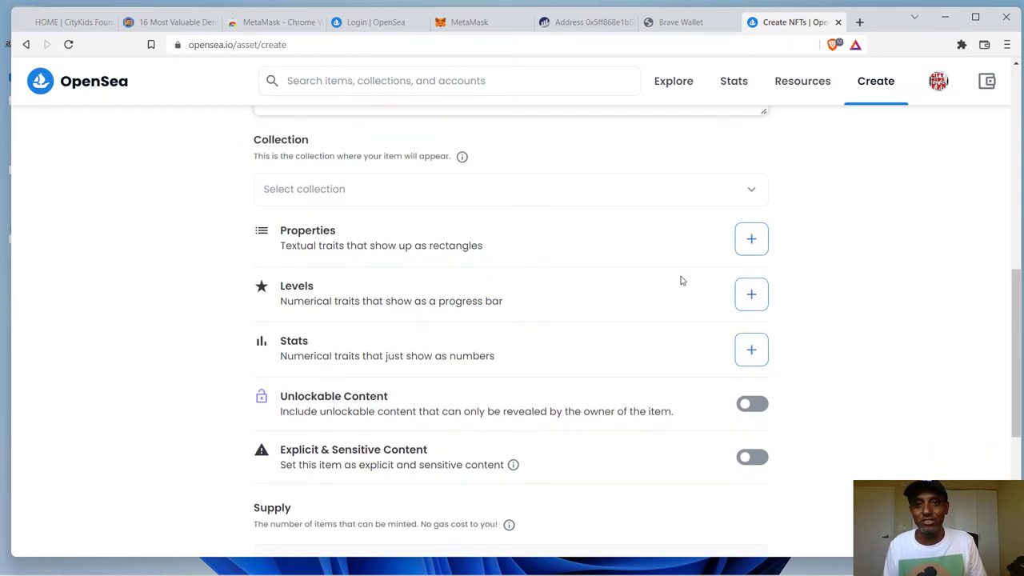
{"action": "scroll", "coordinate": [679, 279], "scroll_direction": "down", "scroll_amount": 2}
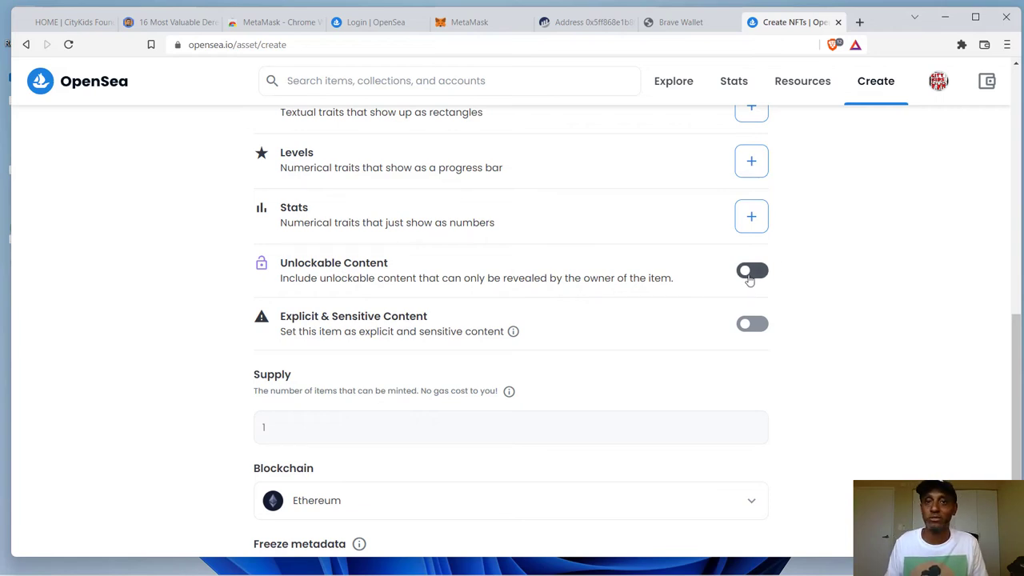
{"action": "left_click", "coordinate": [750, 274]}
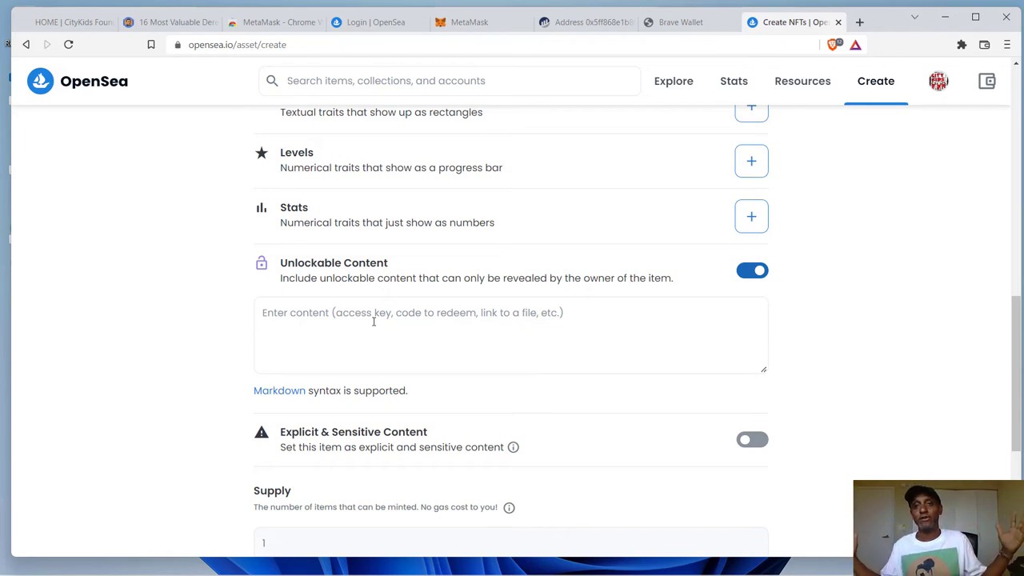
{"action": "scroll", "coordinate": [372, 320], "scroll_direction": "up", "scroll_amount": 10}
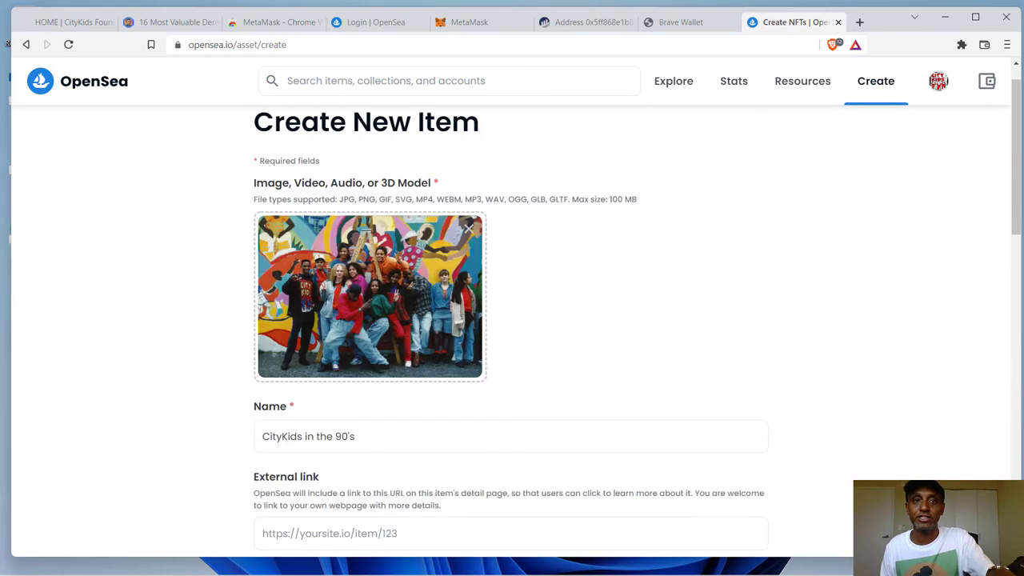
{"action": "scroll", "coordinate": [373, 321], "scroll_direction": "down", "scroll_amount": 7}
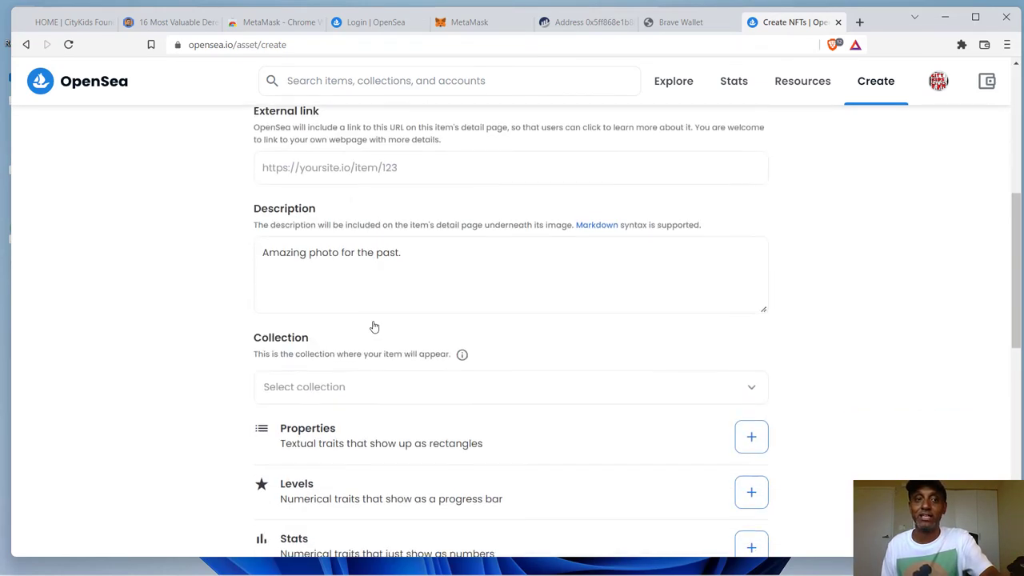
{"action": "scroll", "coordinate": [373, 325], "scroll_direction": "up", "scroll_amount": 2}
{"action": "scroll", "coordinate": [373, 326], "scroll_direction": "down", "scroll_amount": 4}
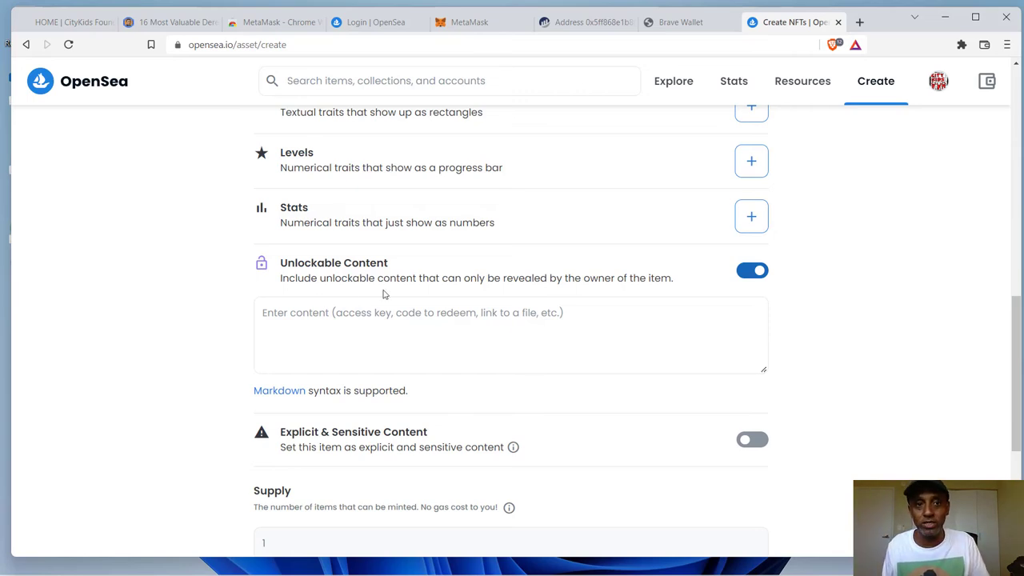
{"action": "left_click", "coordinate": [761, 273]}
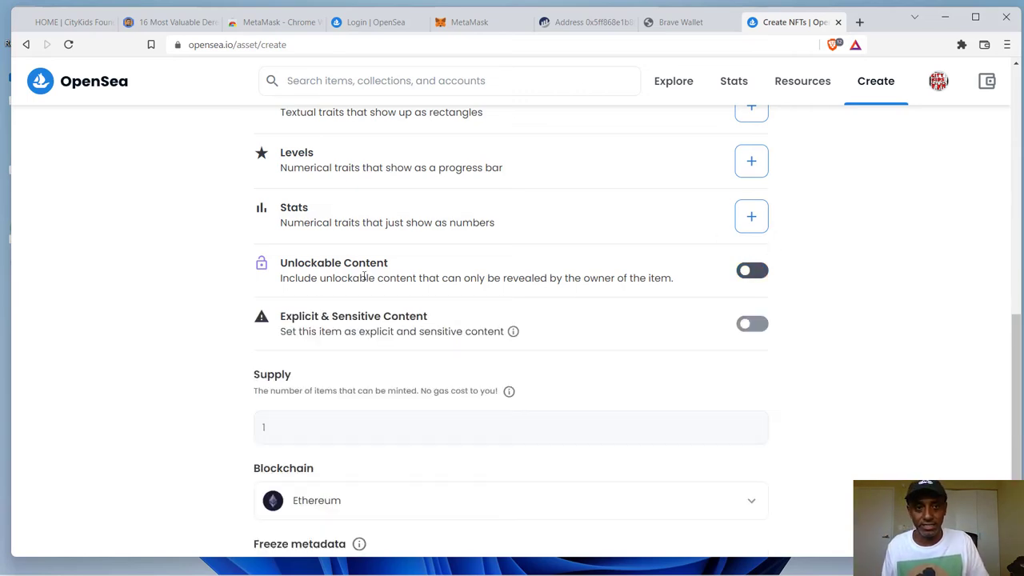
- Set the new item's blockchain to Polygon
{"action": "scroll", "coordinate": [364, 278], "scroll_direction": "down", "scroll_amount": 2}
{"action": "scroll", "coordinate": [364, 277], "scroll_direction": "down", "scroll_amount": 1}
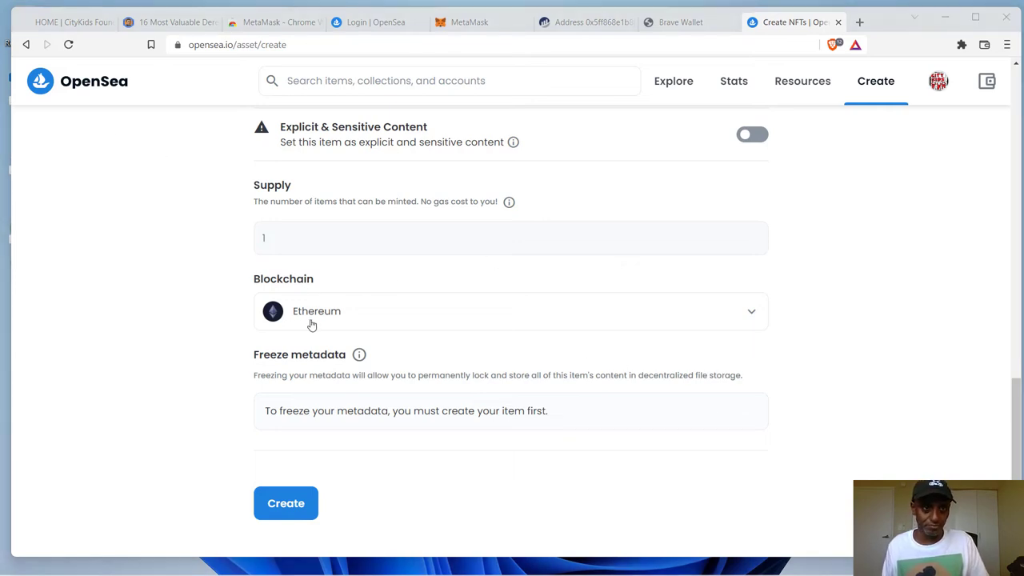
{"action": "left_click", "coordinate": [751, 317]}
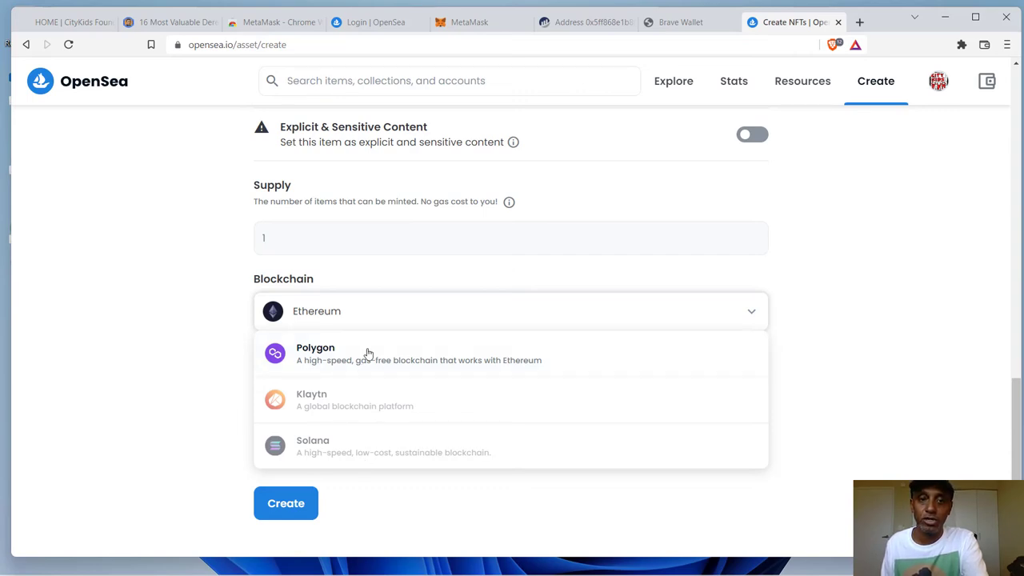
{"action": "left_click", "coordinate": [364, 357]}
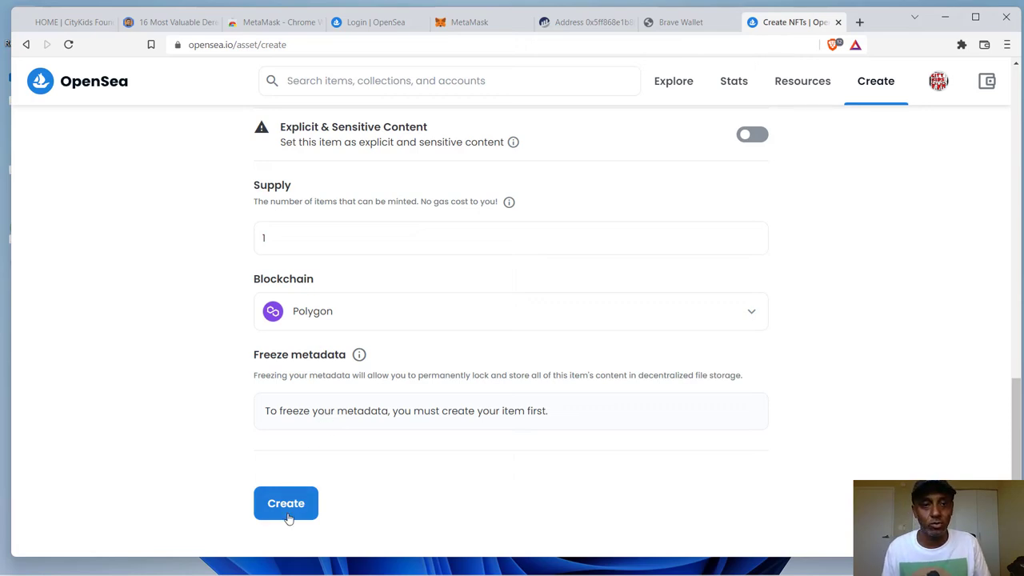
- Review the filled-in item form from the image and name to the supply and blockchain settings
{"action": "scroll", "coordinate": [471, 445], "scroll_direction": "up", "scroll_amount": 10}
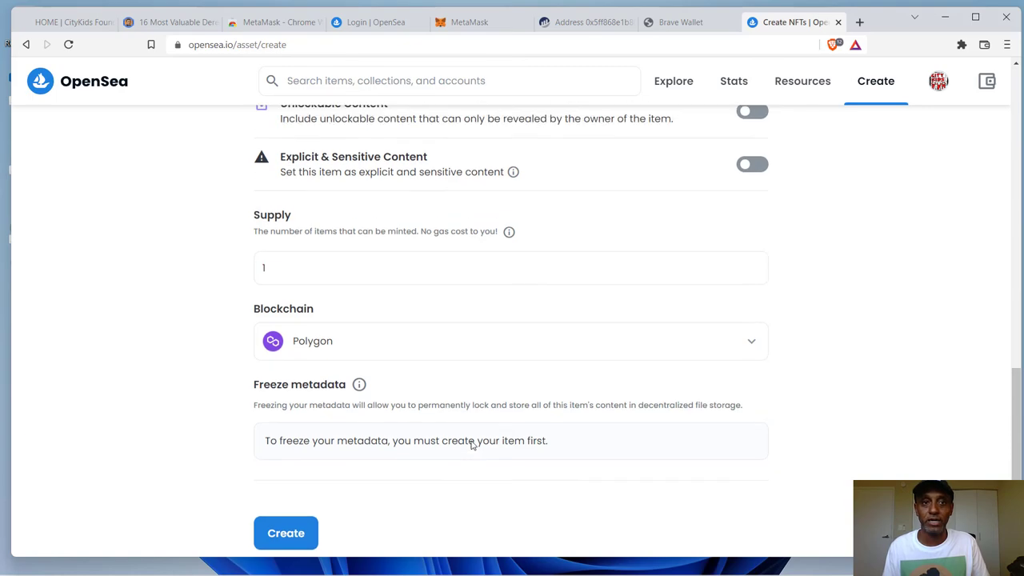
{"action": "scroll", "coordinate": [471, 445], "scroll_direction": "up", "scroll_amount": 5}
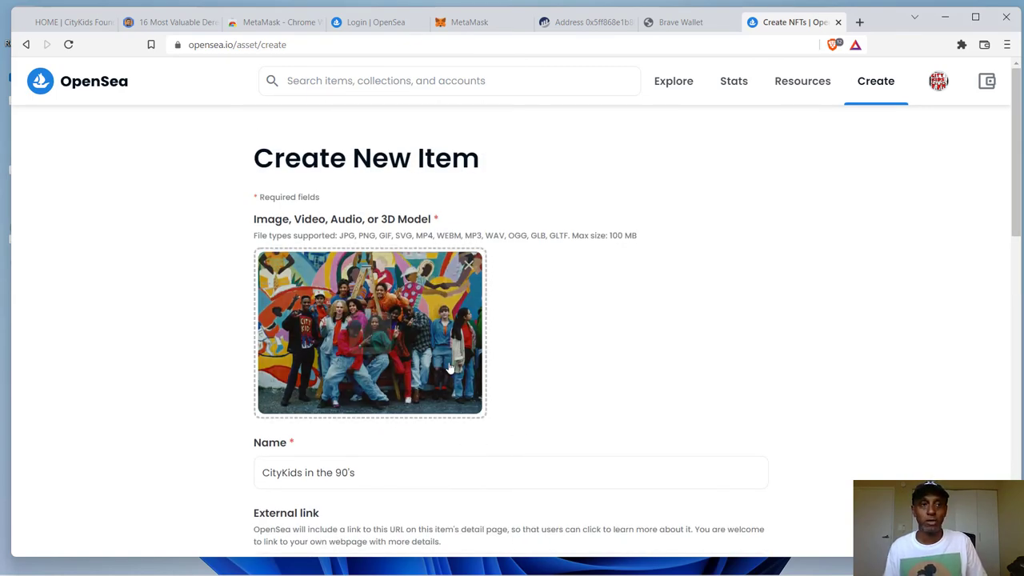
{"action": "scroll", "coordinate": [453, 367], "scroll_direction": "down", "scroll_amount": 3}
{"action": "scroll", "coordinate": [453, 367], "scroll_direction": "down", "scroll_amount": 7}
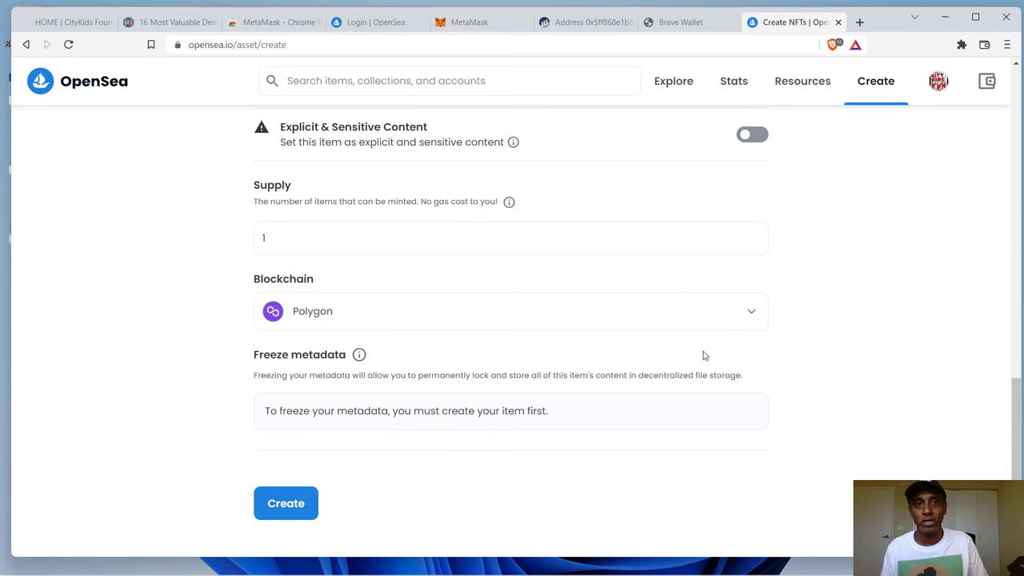
{"action": "scroll", "coordinate": [704, 356], "scroll_direction": "up", "scroll_amount": 10}
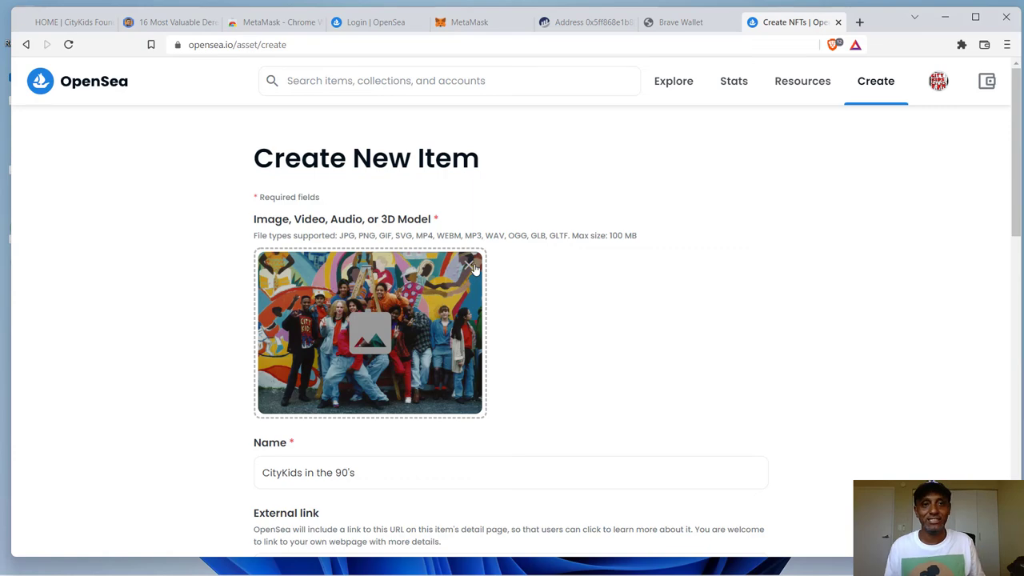
{"action": "scroll", "coordinate": [505, 287], "scroll_direction": "down", "scroll_amount": 5}
{"action": "scroll", "coordinate": [505, 288], "scroll_direction": "up", "scroll_amount": 5}
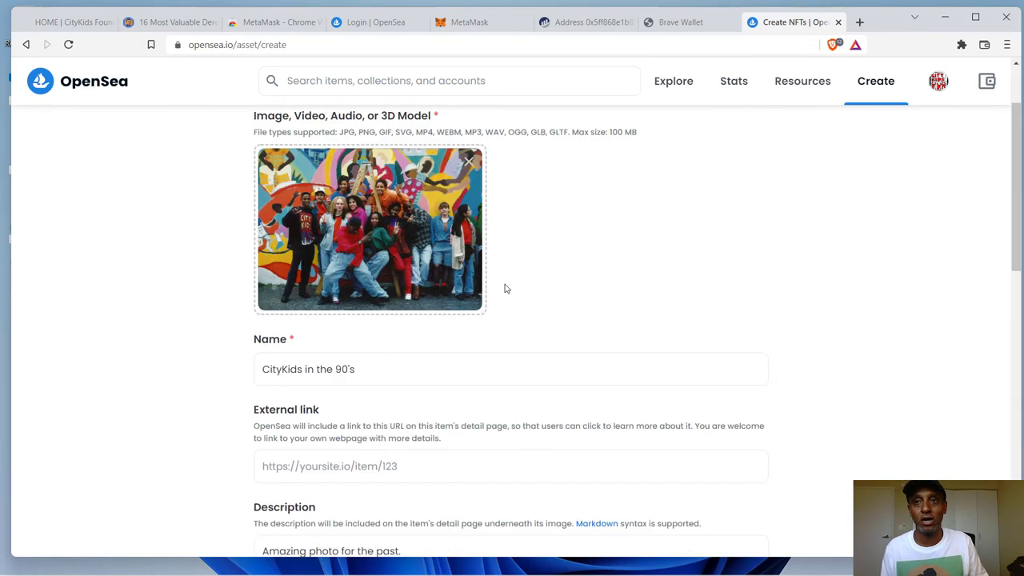